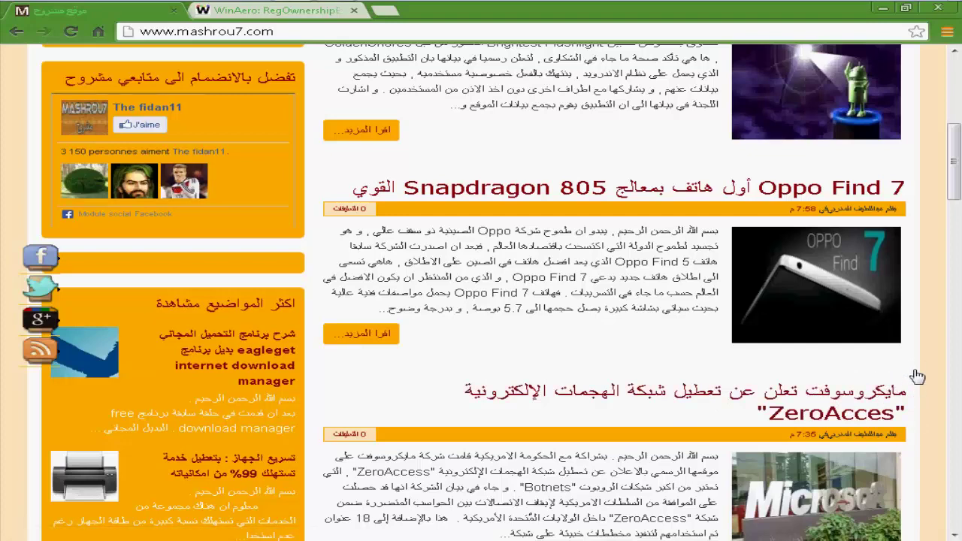
Search the installed programs for regedit and launch the Registry Editor
scroll(957, 171, up, 6)
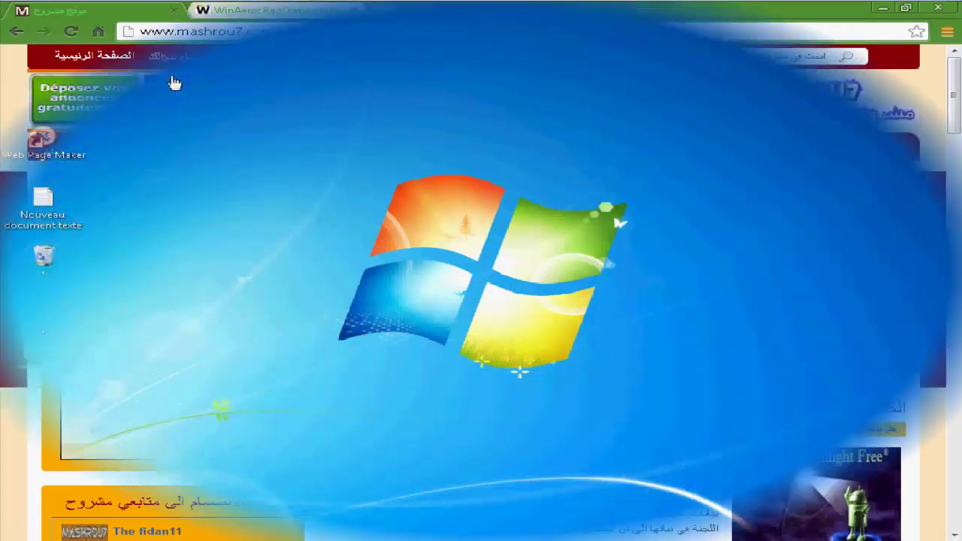
click(20, 7)
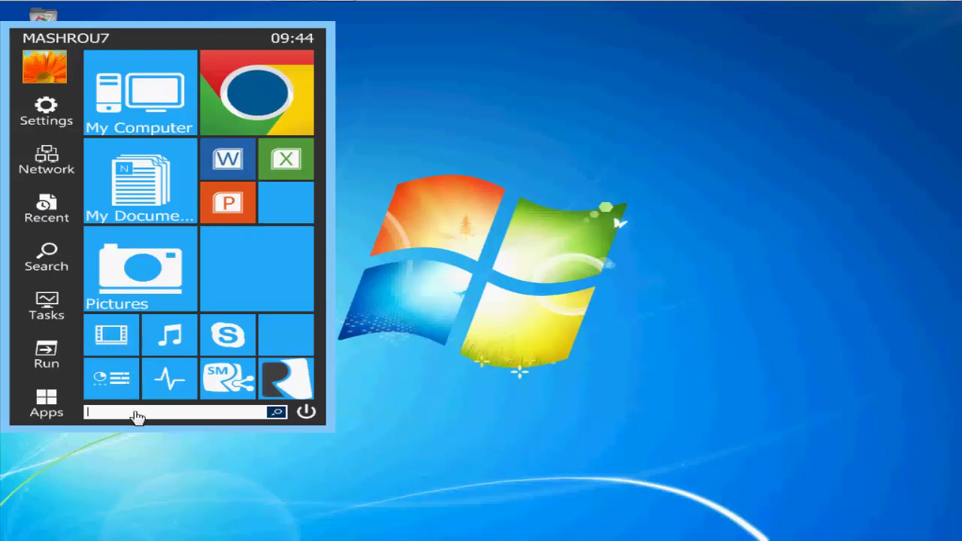
click(159, 413)
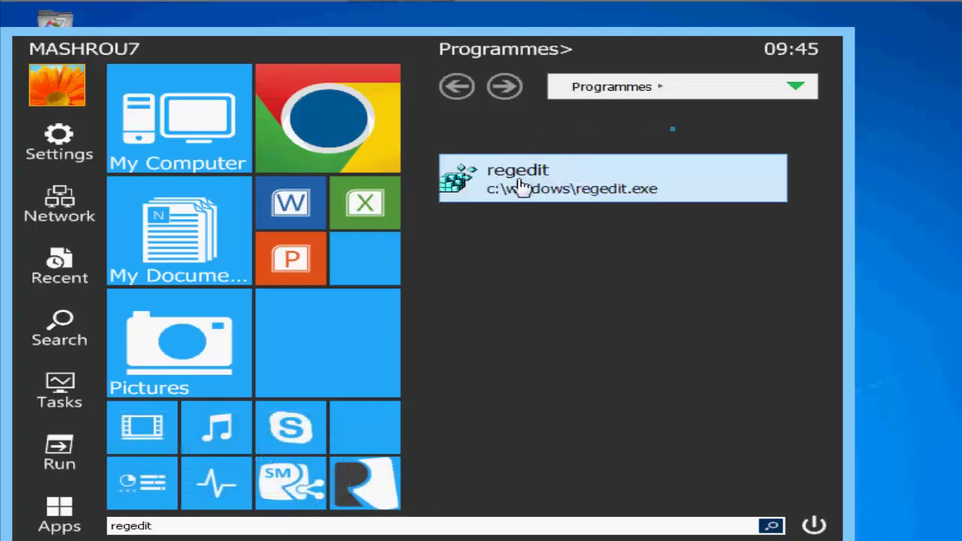
click(520, 188)
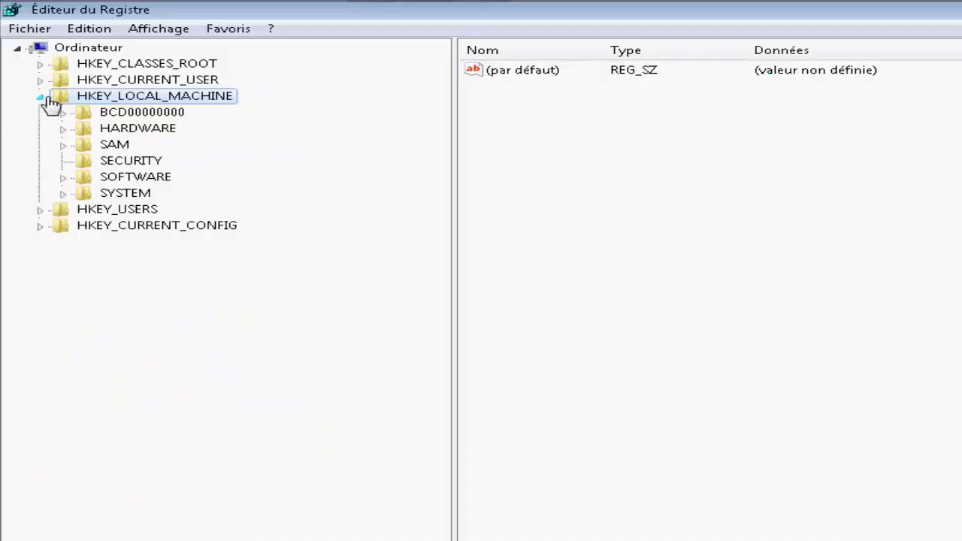
Expand the registry tree through HKEY_LOCAL_MACHINE and SOFTWARE down to the Microsoft key's subkeys
click(42, 97)
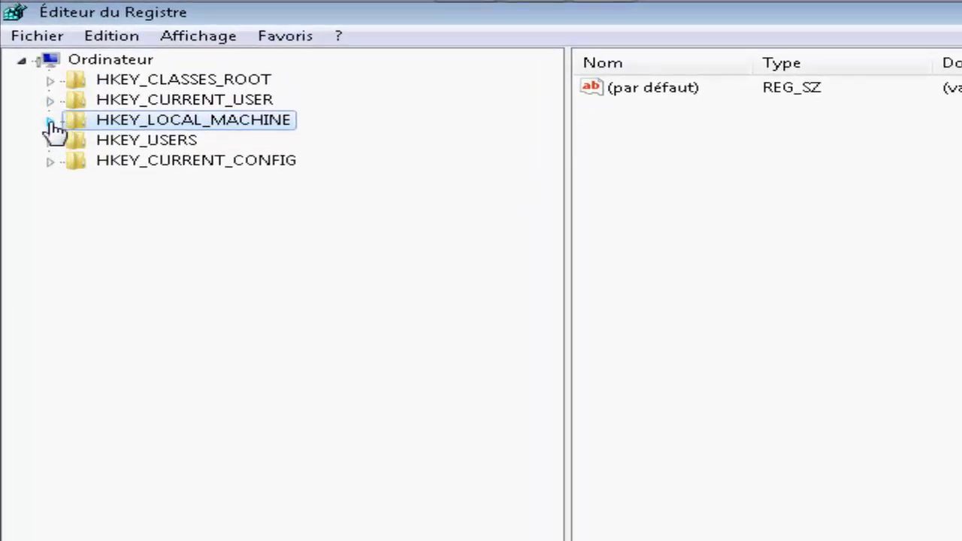
click(50, 121)
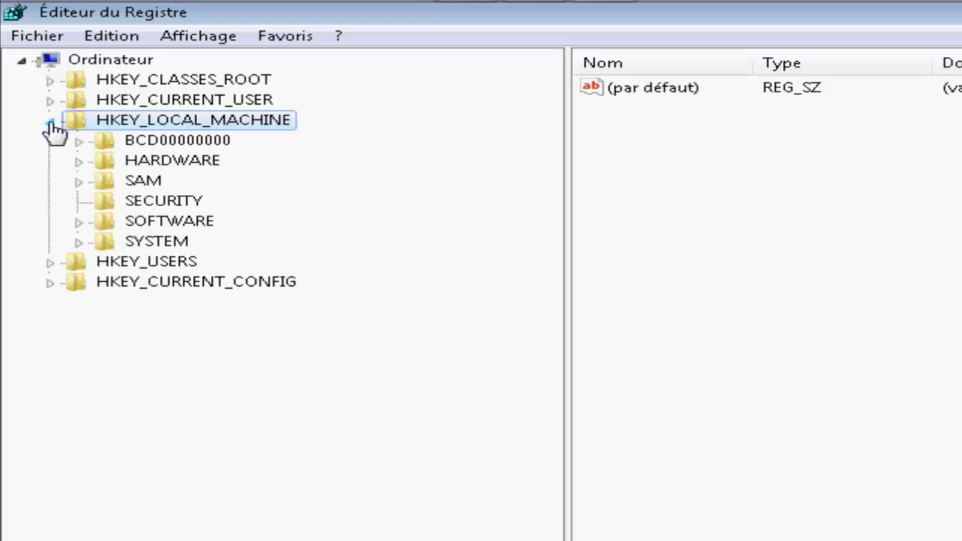
click(79, 222)
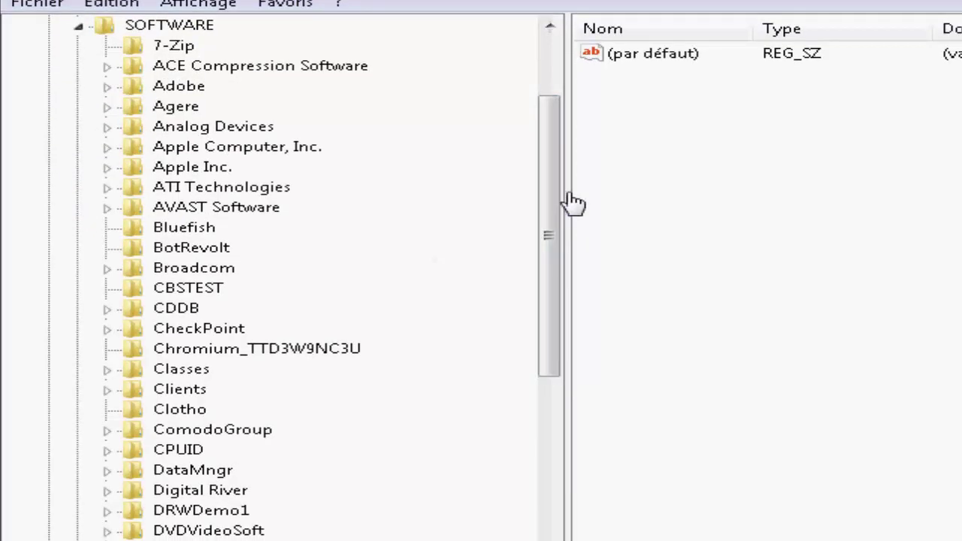
drag(558, 214, 571, 444)
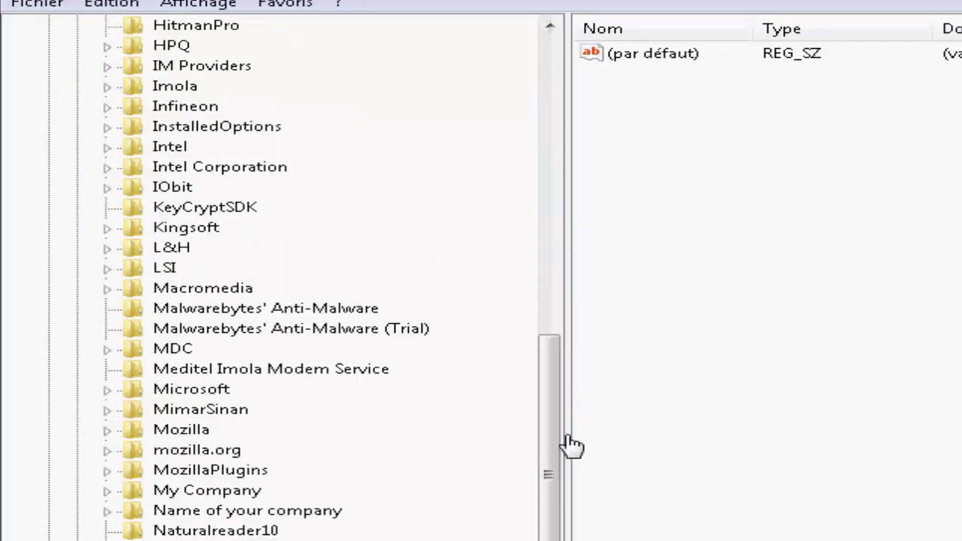
click(108, 390)
Expand the Windows Defender key under Microsoft and open its Signature Updates subkey
drag(549, 266, 558, 540)
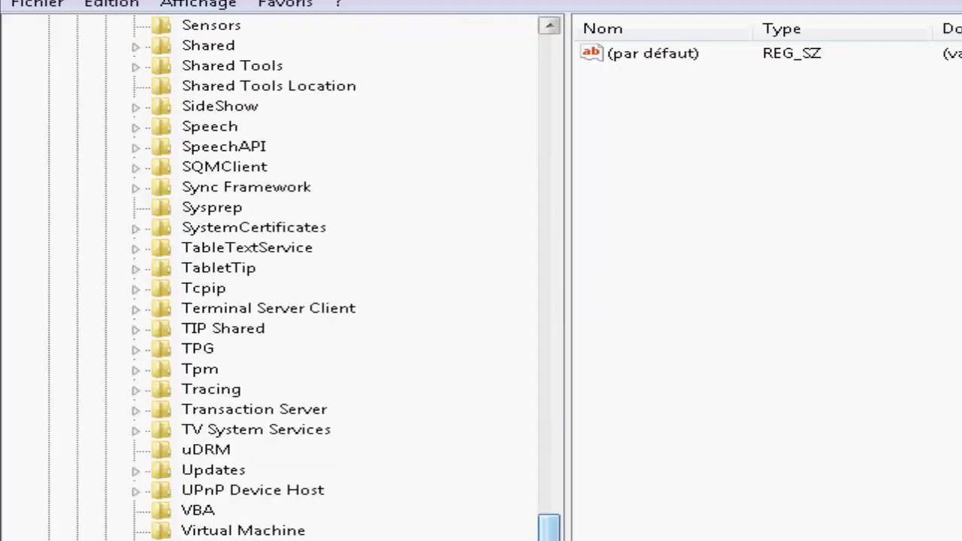
scroll(278, 278, down, 2)
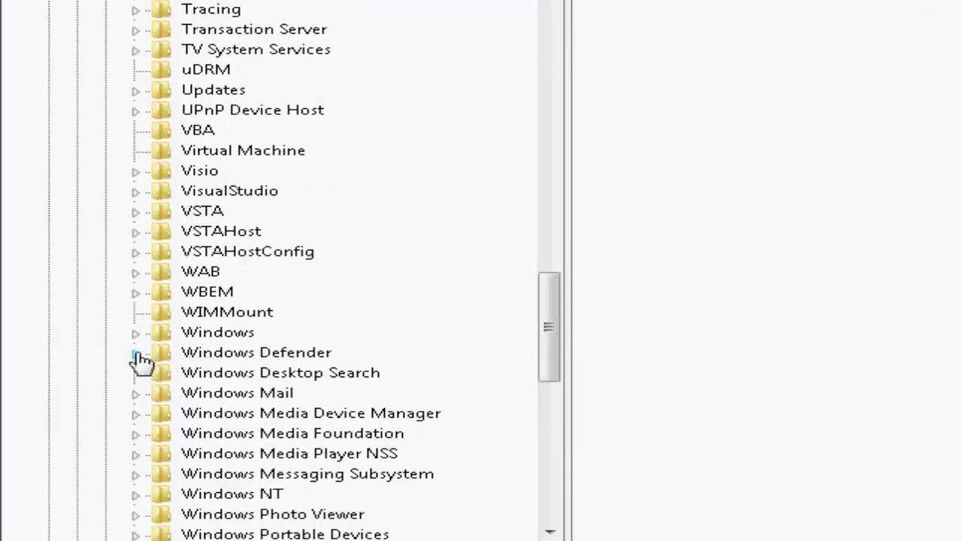
click(136, 354)
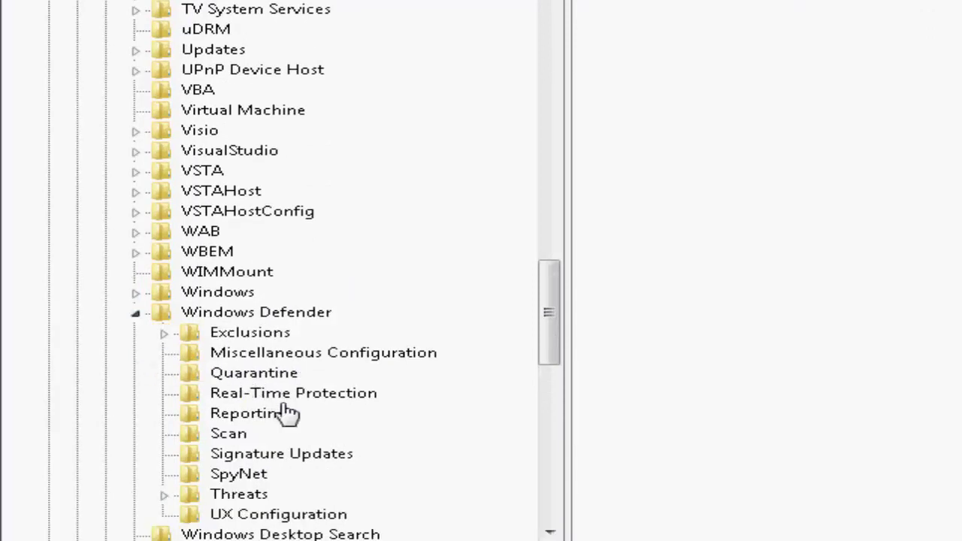
click(307, 456)
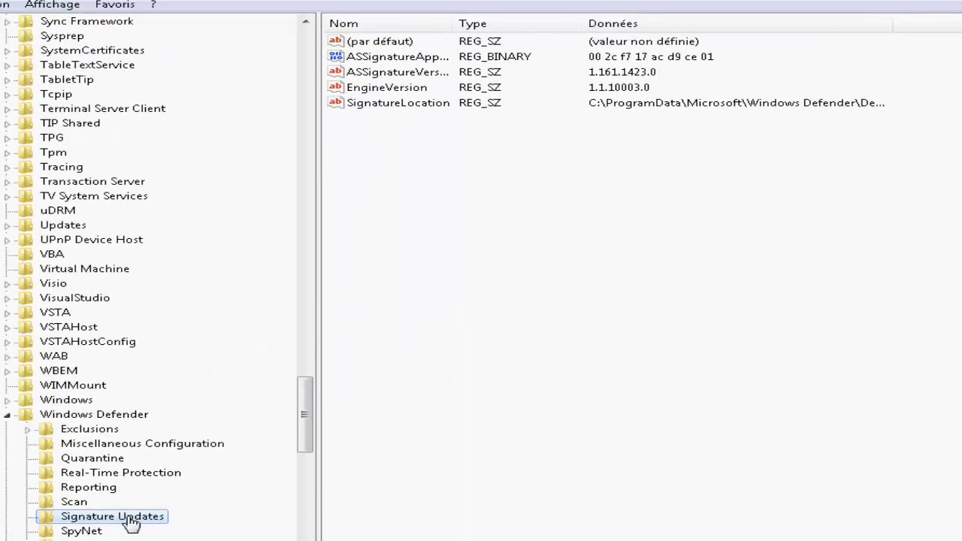
Try to create a new key under the Signature Updates registry key
right_click(648, 197)
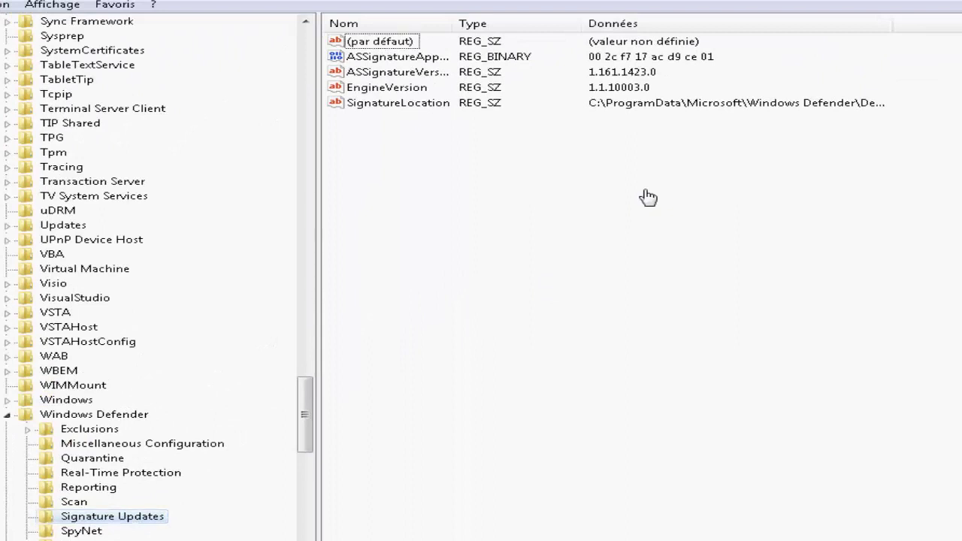
mouse_move(674, 203)
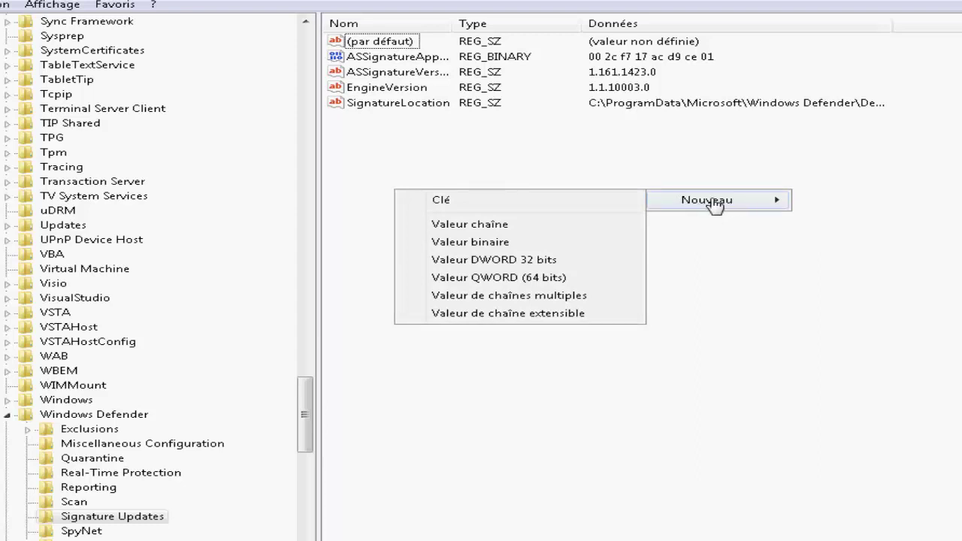
click(478, 207)
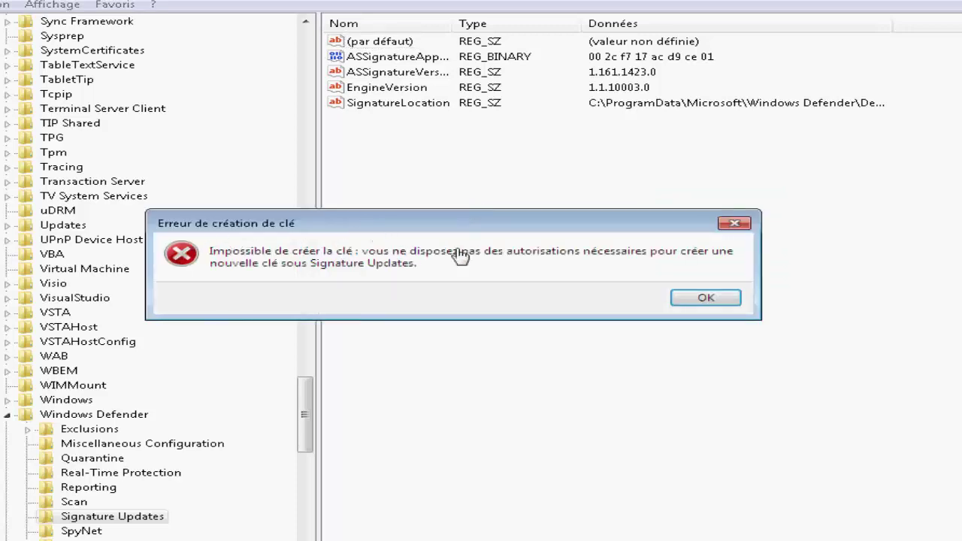
click(737, 226)
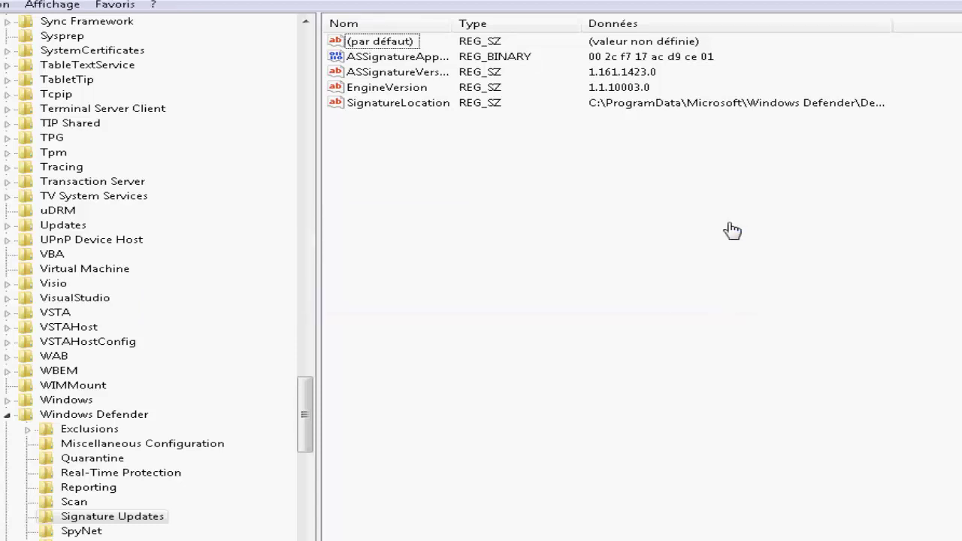
Try to create a new binary value in the Signature Updates registry key
right_click(519, 196)
mouse_move(565, 208)
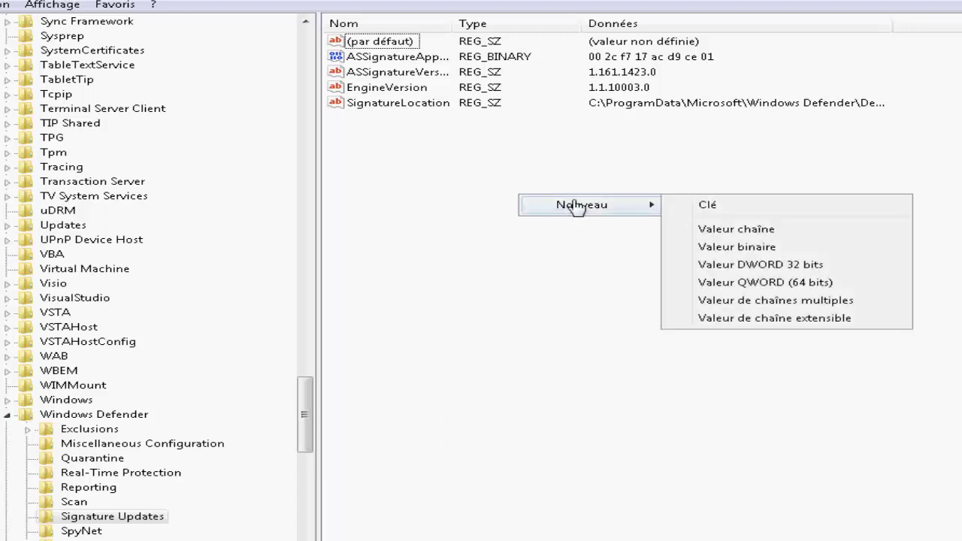
click(761, 254)
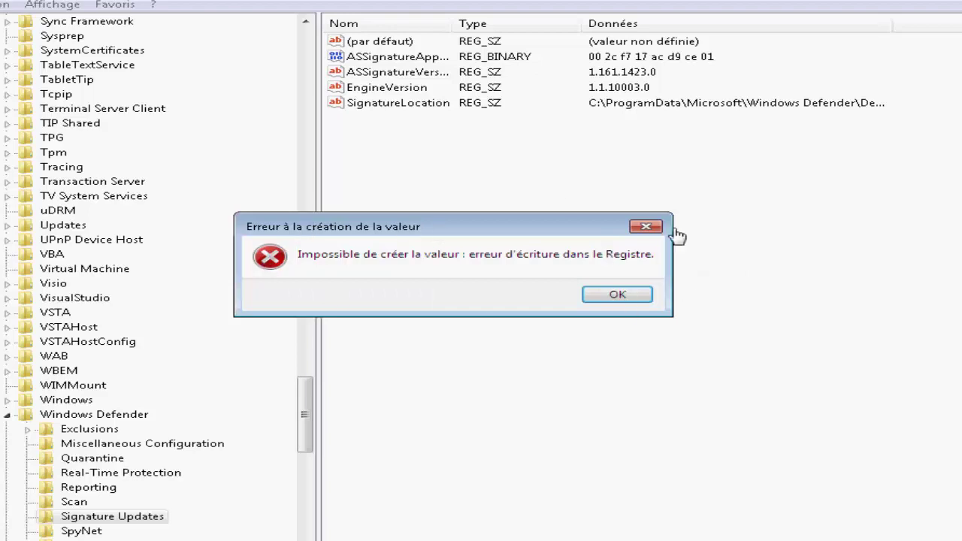
Switch to the browser's WinAero page, review the RegOwnershipEx article and open the tool's download page
key(alt+Tab)
click(288, 19)
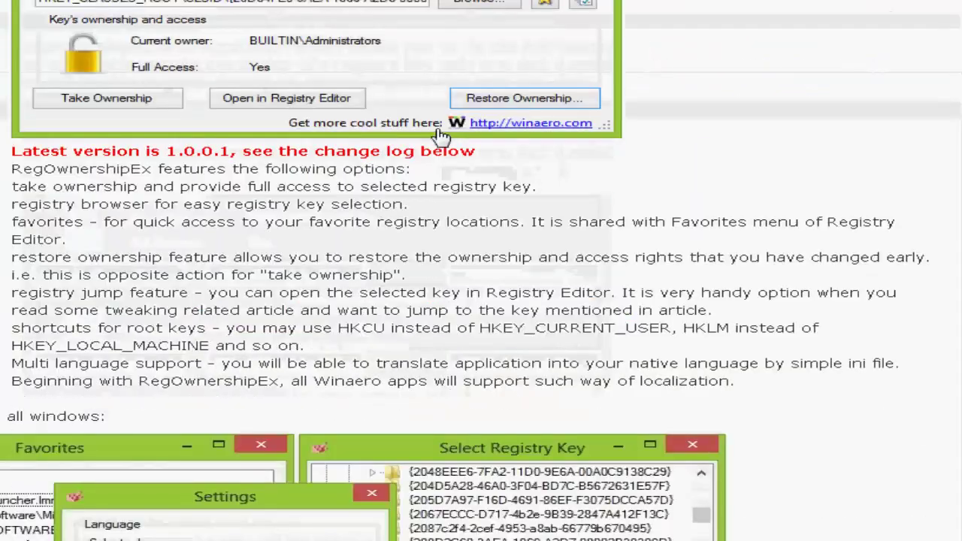
scroll(440, 135, down, 2)
scroll(440, 135, up, 4)
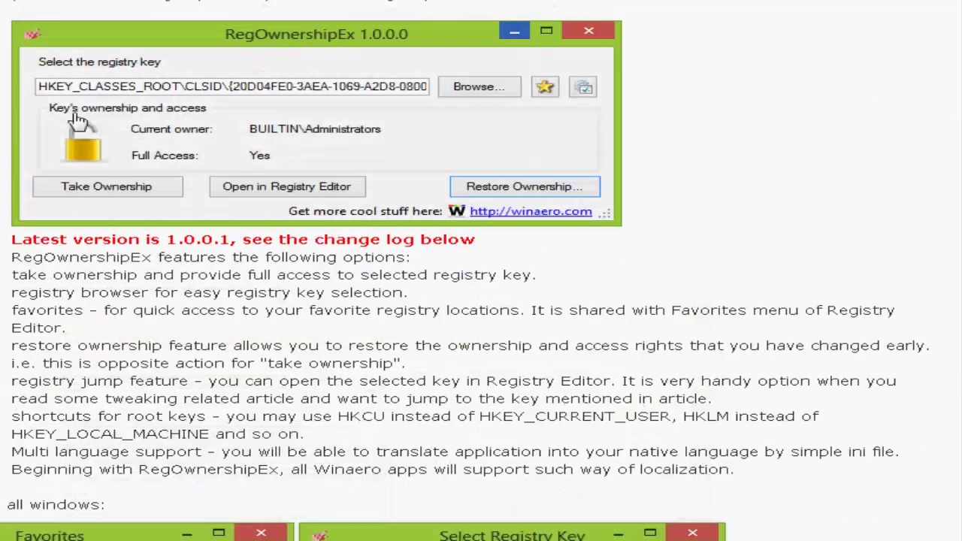
scroll(328, 224, down, 7)
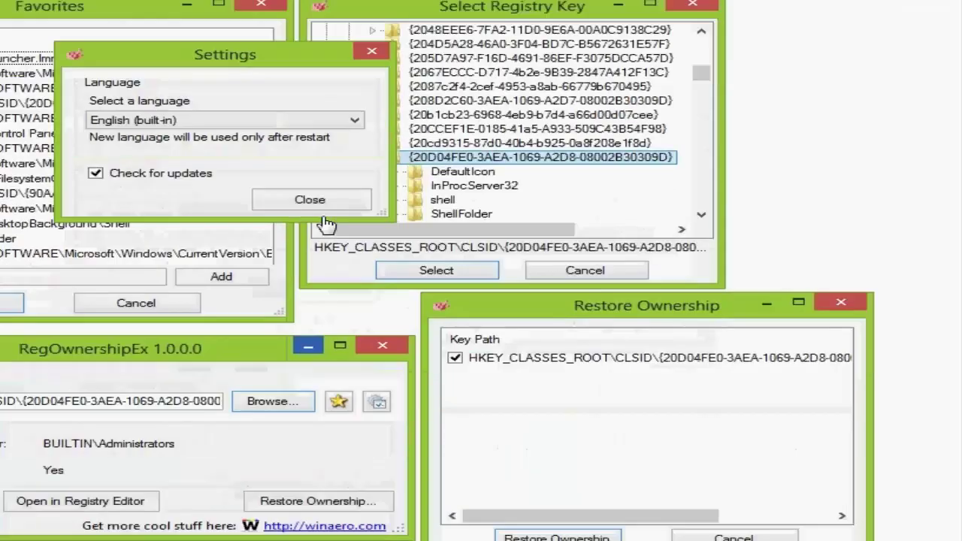
scroll(327, 224, down, 10)
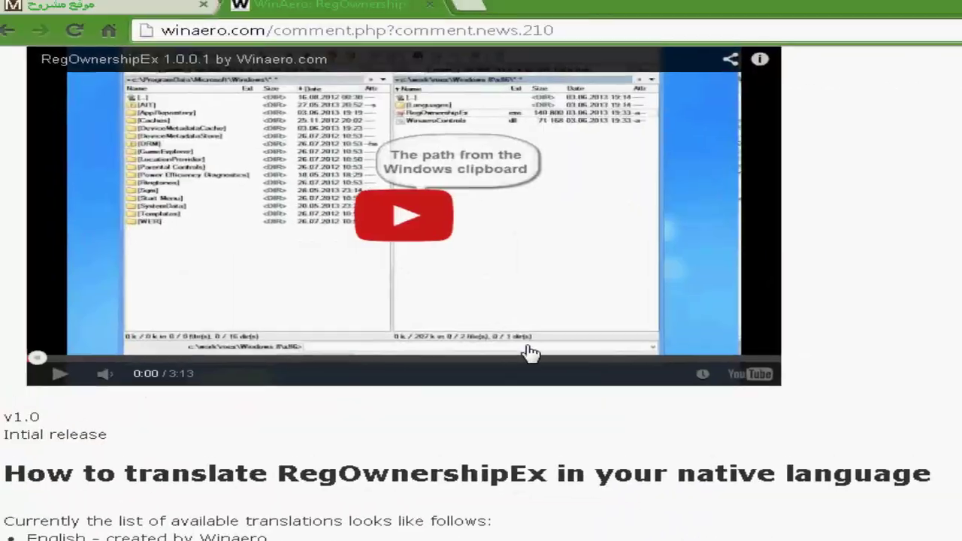
scroll(530, 352, down, 11)
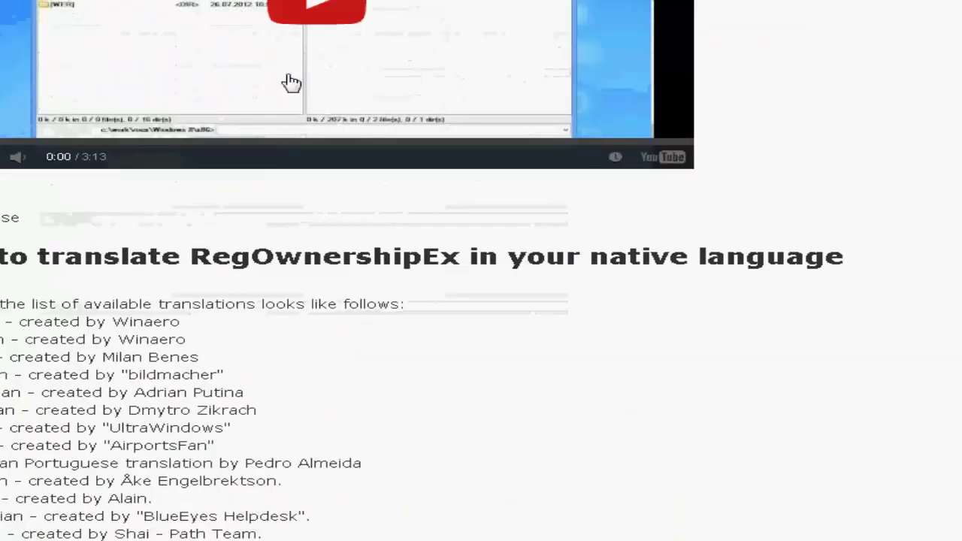
scroll(292, 83, down, 9)
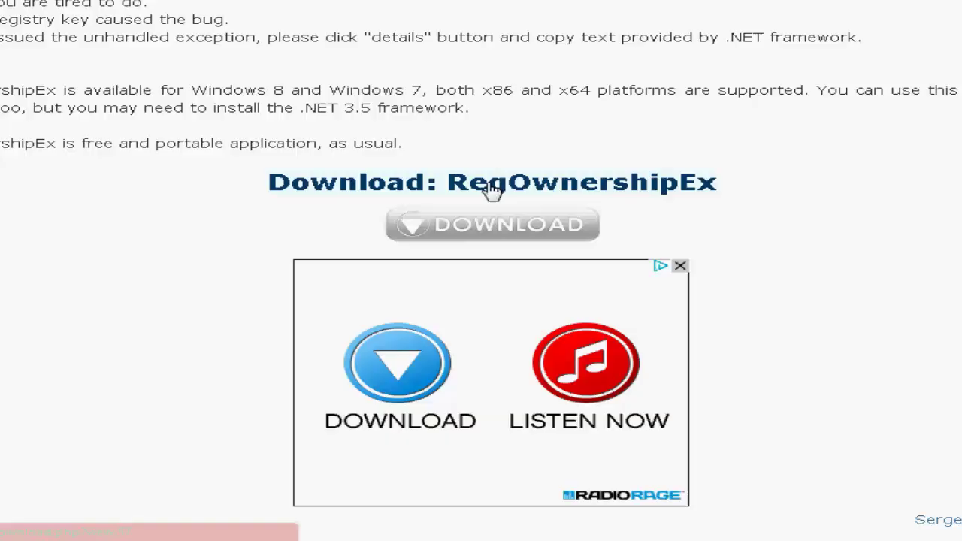
click(492, 190)
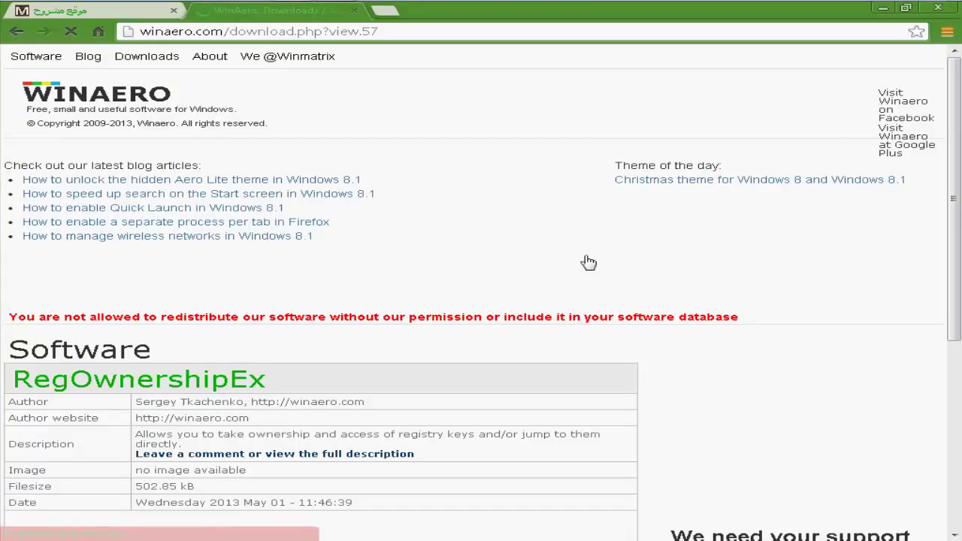
Download the RegOwnershipEx archive to the Desktop as roex(1).zip
scroll(586, 260, down, 2)
scroll(293, 296, down, 3)
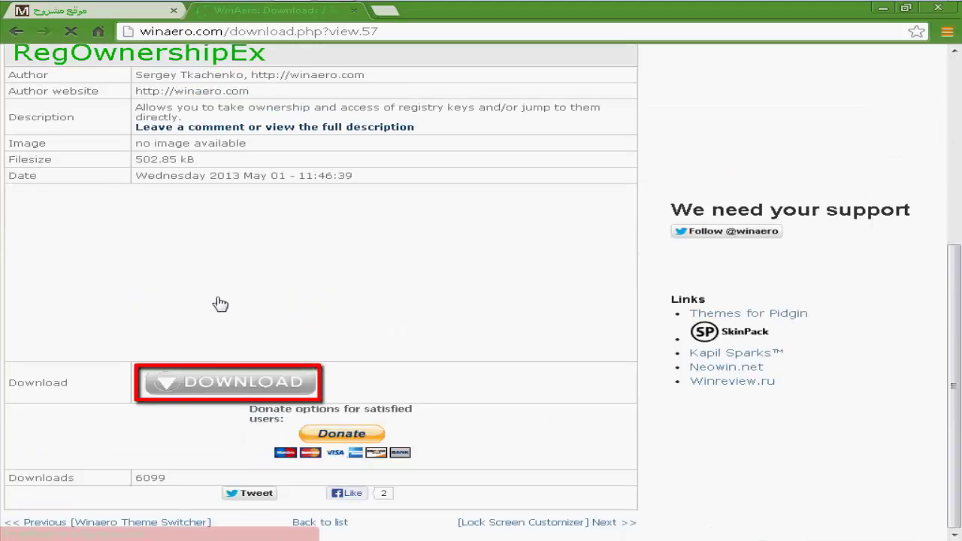
click(213, 384)
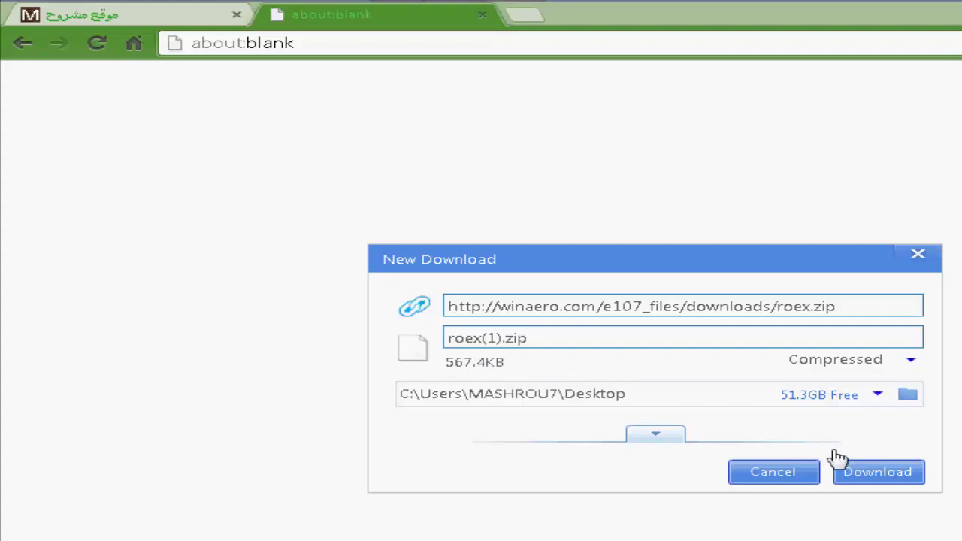
click(877, 477)
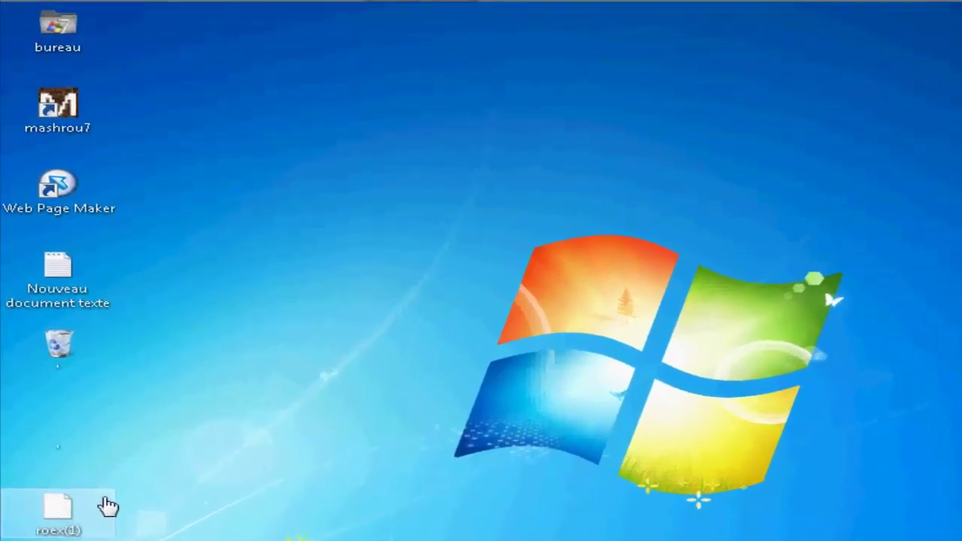
Extract the roex(1) archive directly onto the desktop with 7-Zip and move the extracted Winaero EULA file to the Recycle Bin
right_click(60, 519)
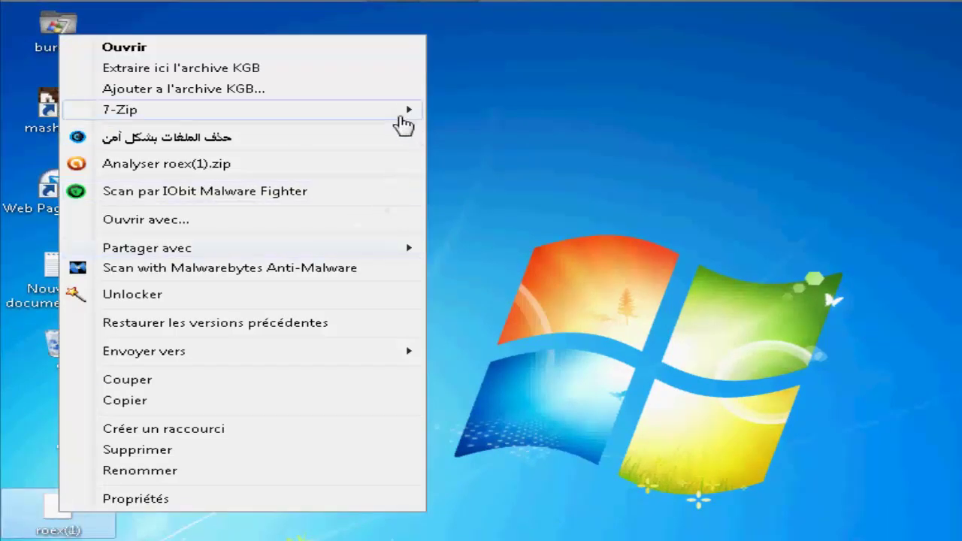
mouse_move(406, 120)
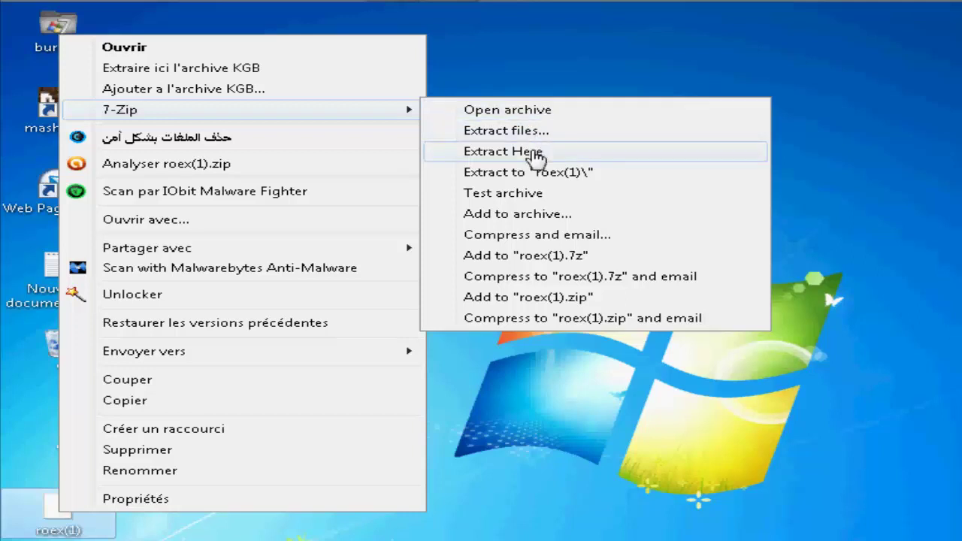
click(536, 153)
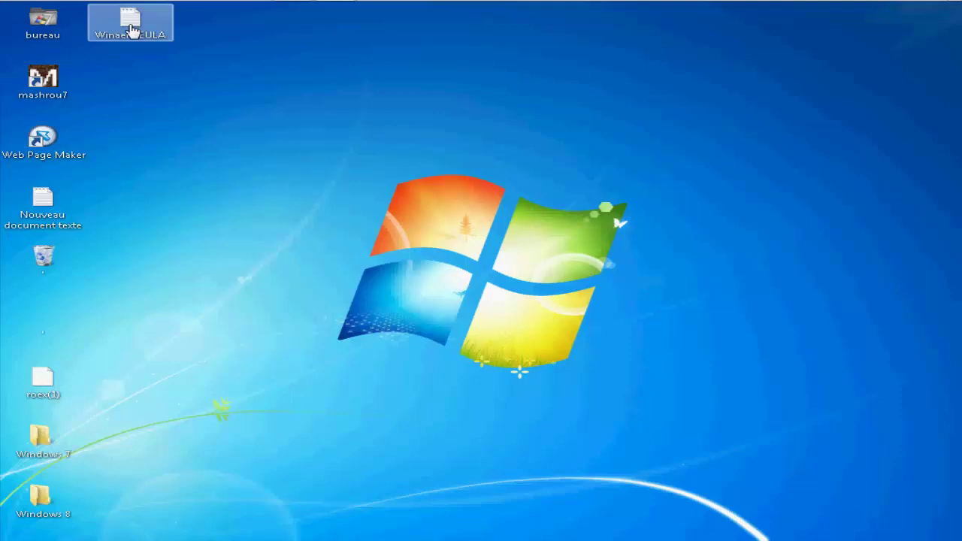
drag(131, 30, 43, 257)
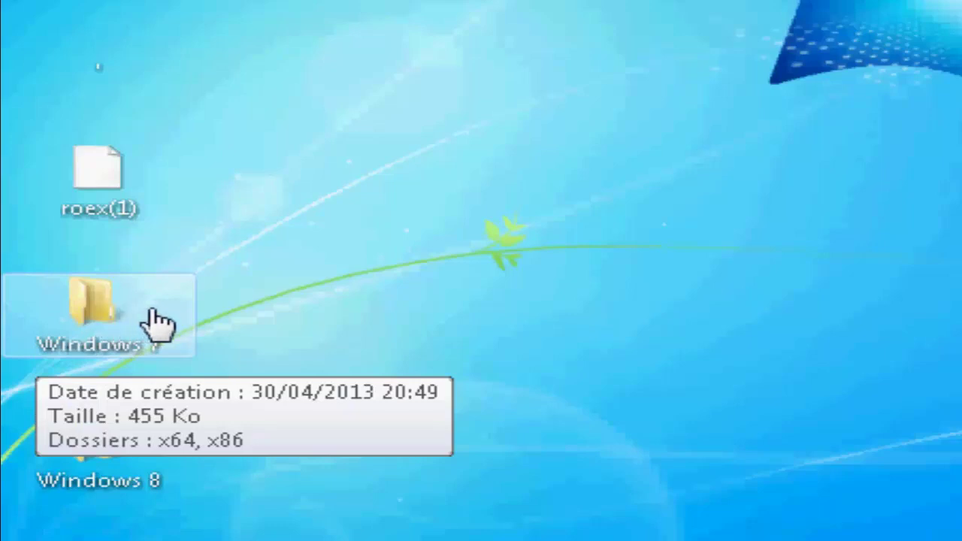
Check the contents of the extracted Windows 7 and Windows 8 folders and open the Windows 7 folder
mouse_move(116, 451)
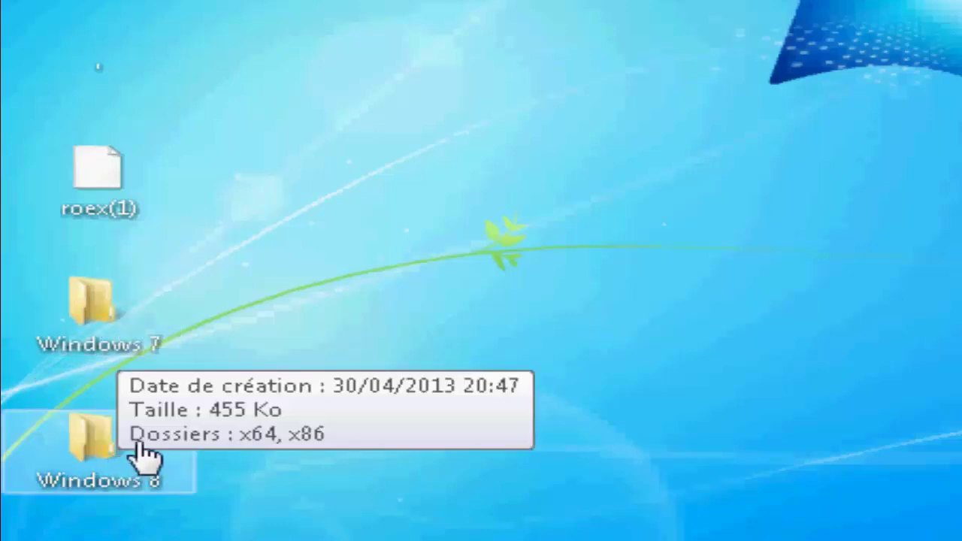
mouse_move(105, 322)
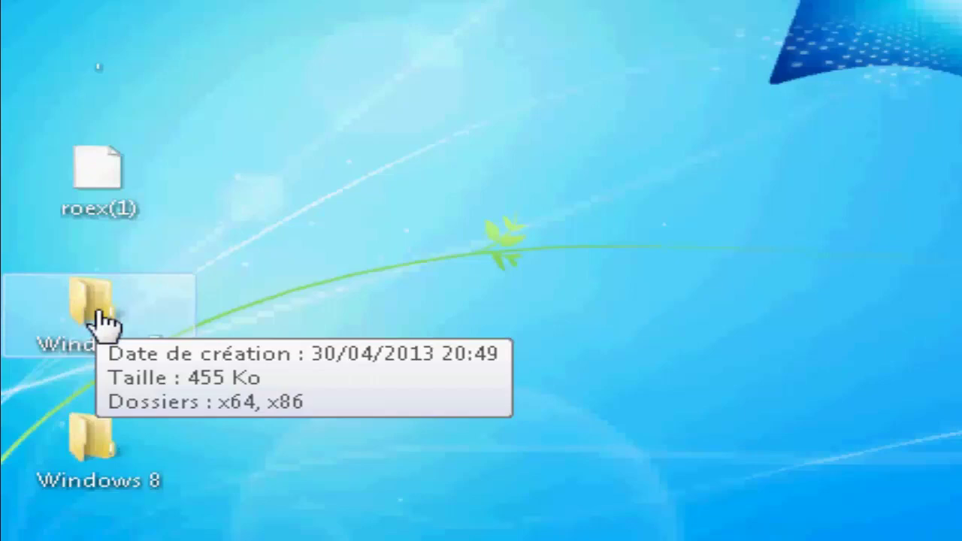
double_click(105, 321)
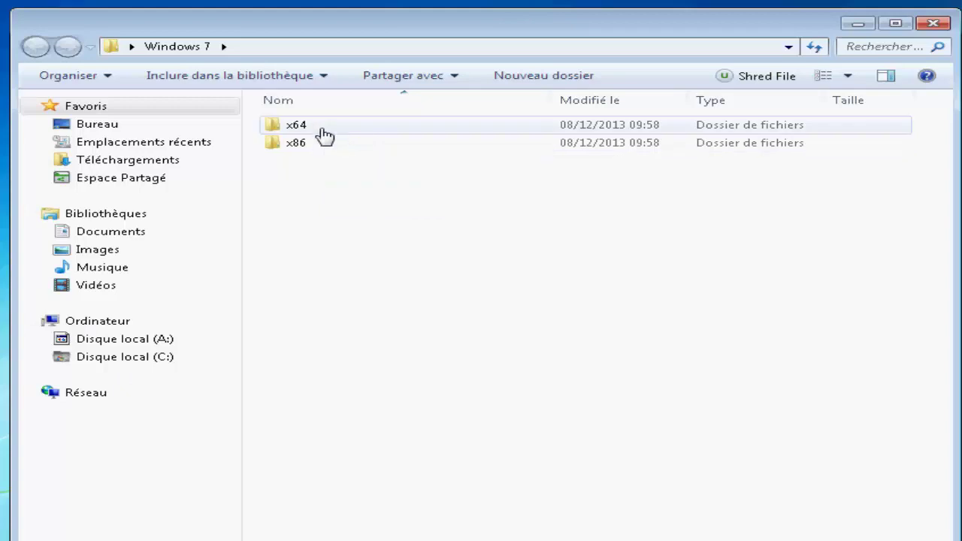
Launch RegOwnershipEx from the x86 folder and accept its license agreement
mouse_move(348, 133)
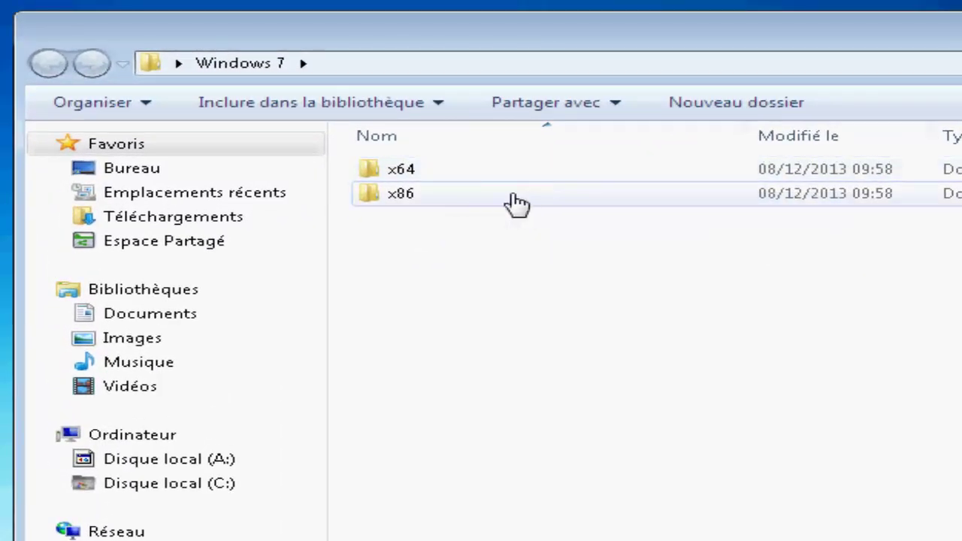
mouse_move(436, 204)
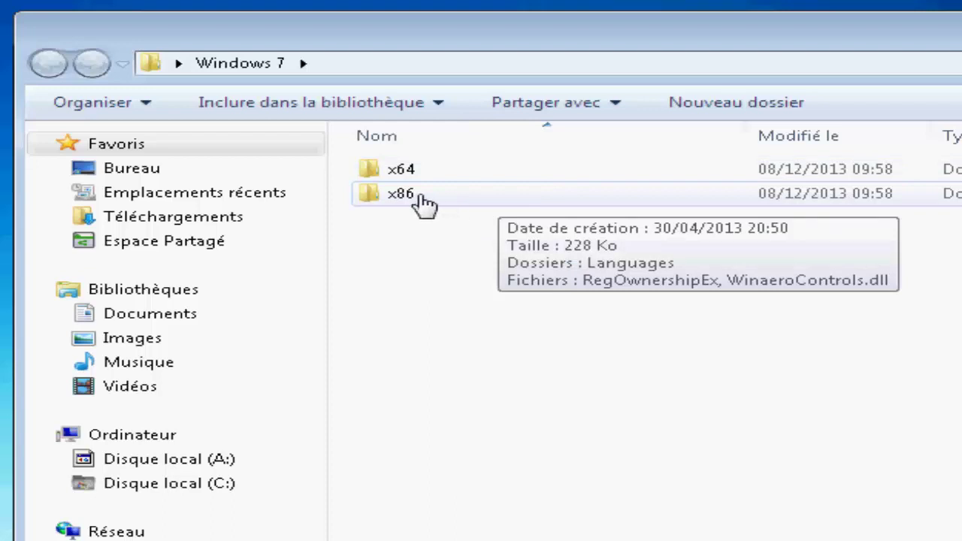
double_click(425, 202)
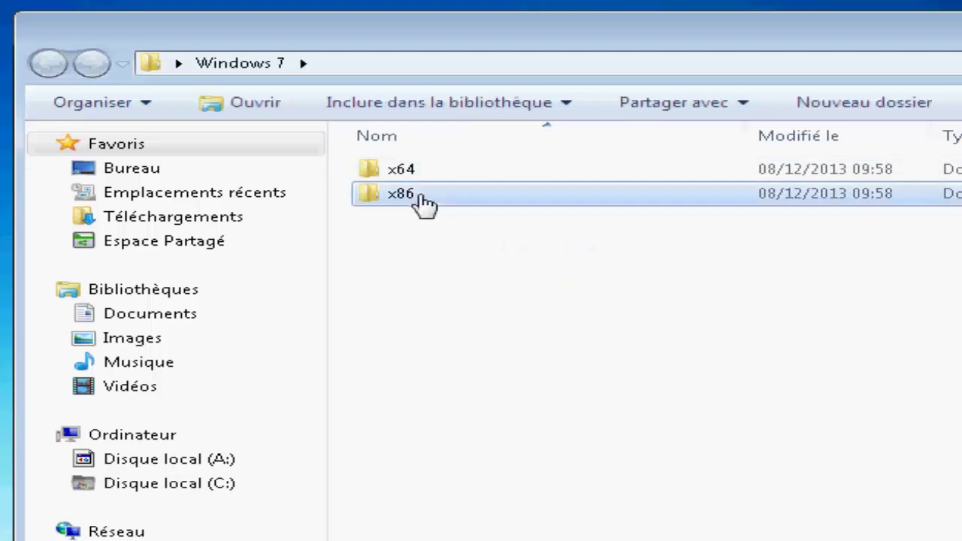
mouse_move(547, 197)
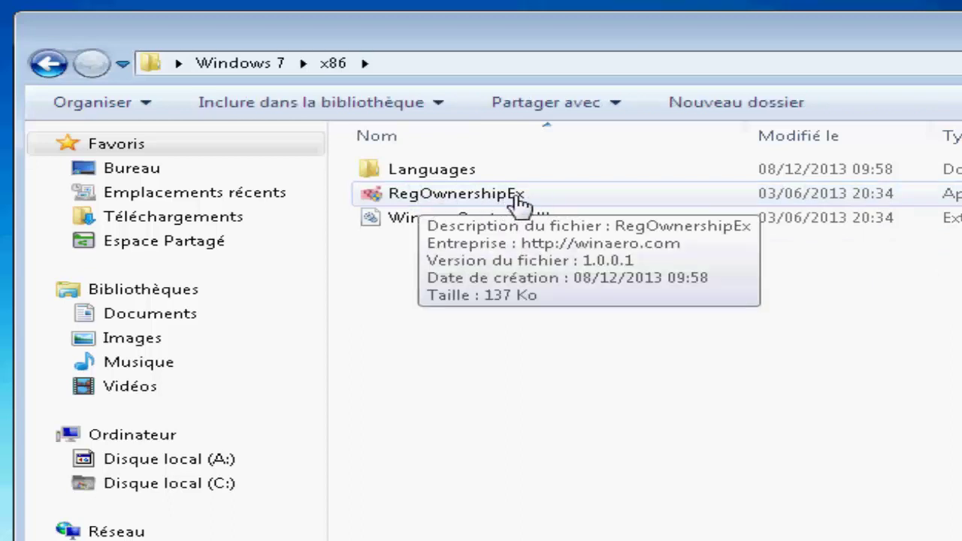
double_click(536, 197)
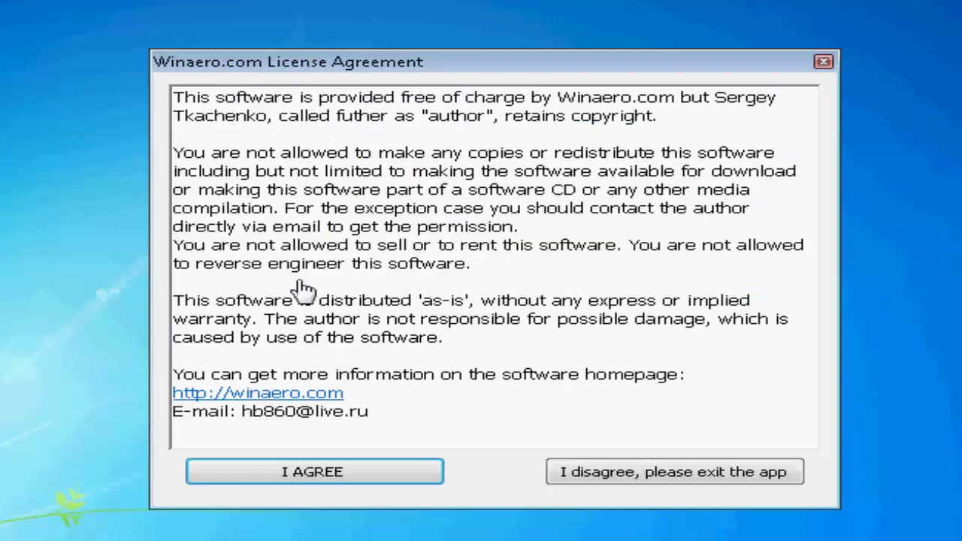
click(323, 475)
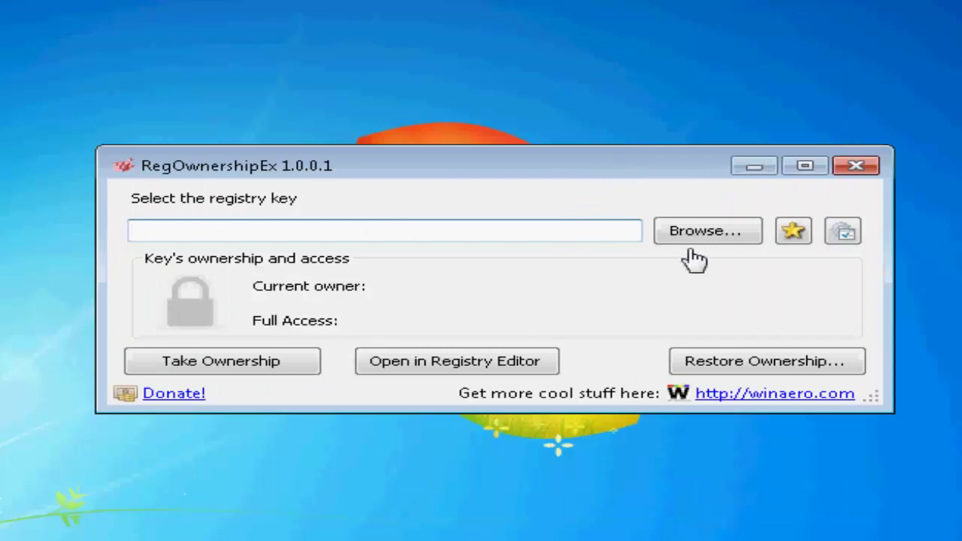
Check the interface languages offered in the RegOwnershipEx settings and close the settings without changing the language
click(845, 234)
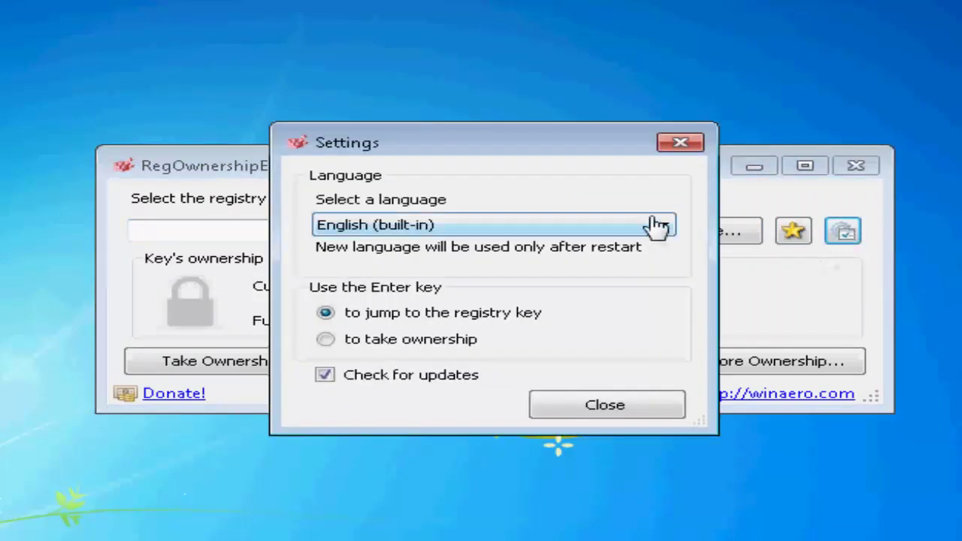
click(656, 225)
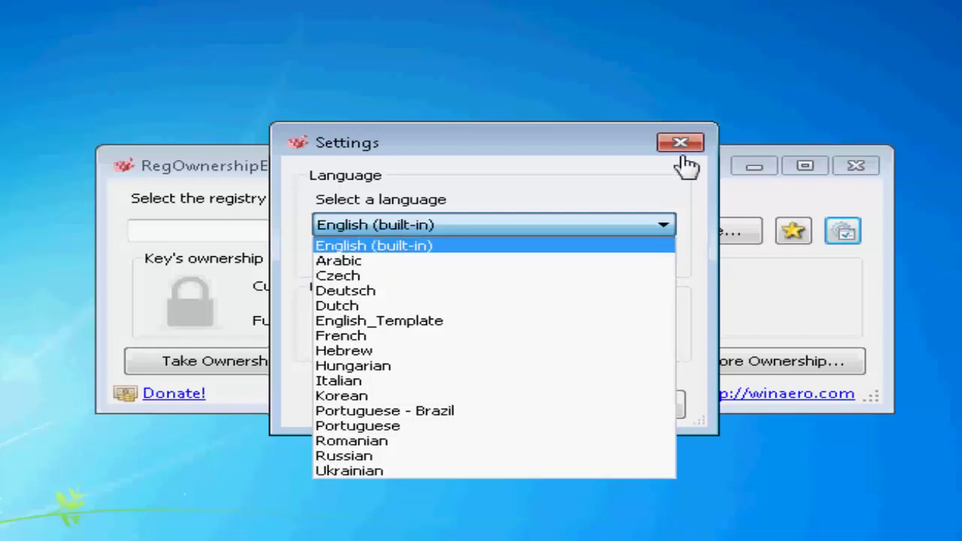
click(655, 193)
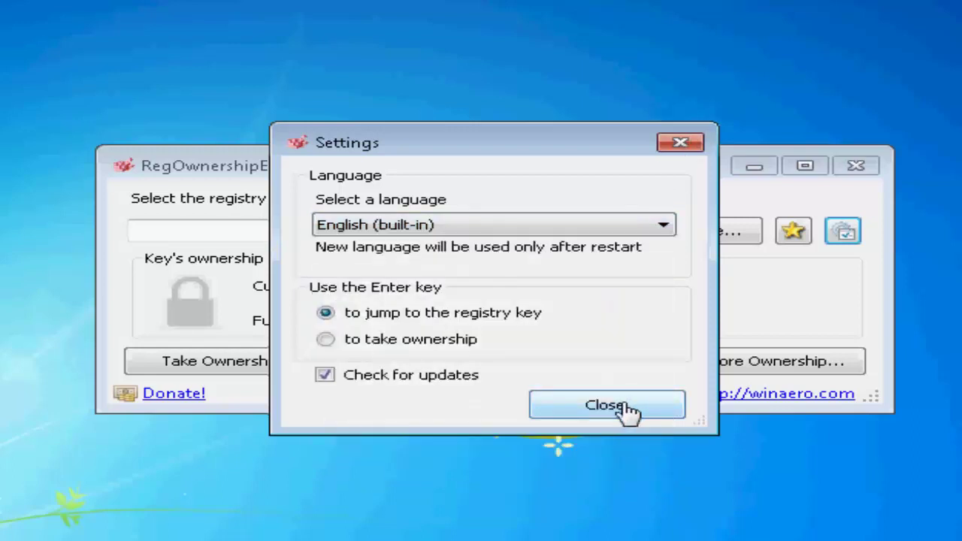
click(678, 147)
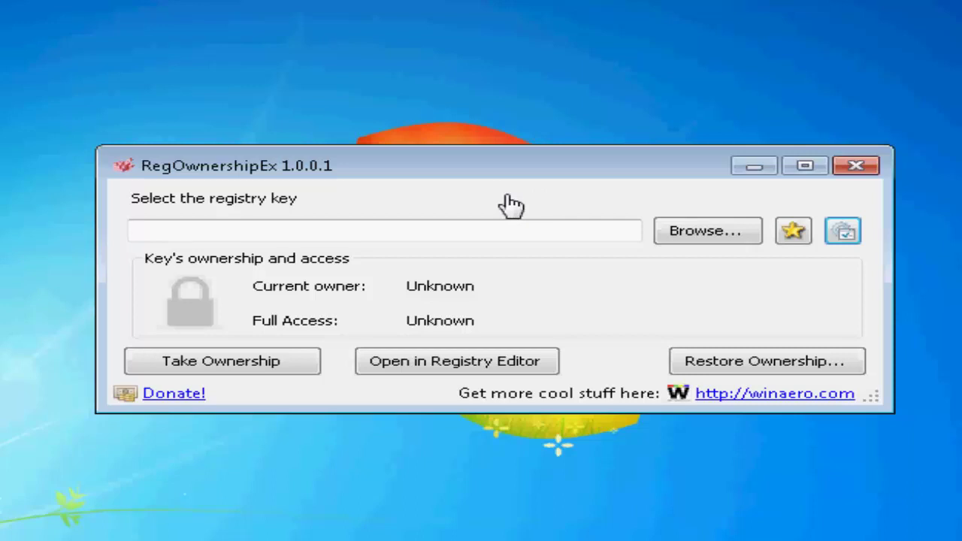
Select the registry key HKEY_LOCAL_MACHINE\SOFTWARE\Microsoft\Windows Defender\Signature Updates as the target
click(709, 234)
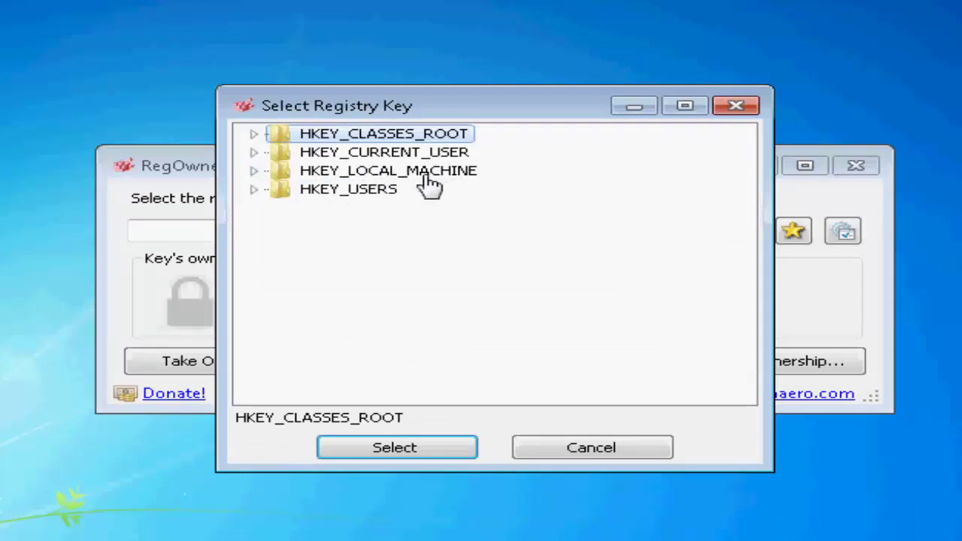
click(254, 172)
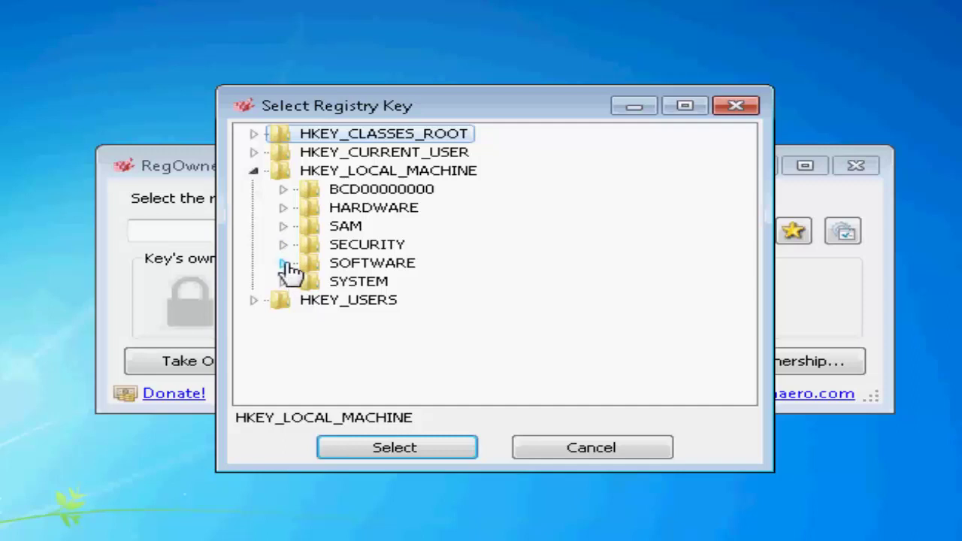
click(285, 265)
drag(743, 172, 752, 301)
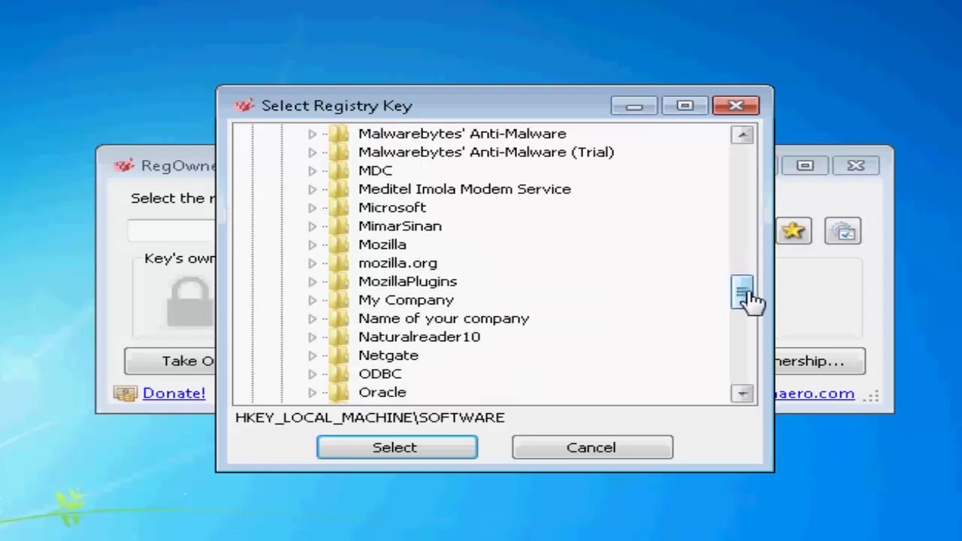
click(313, 210)
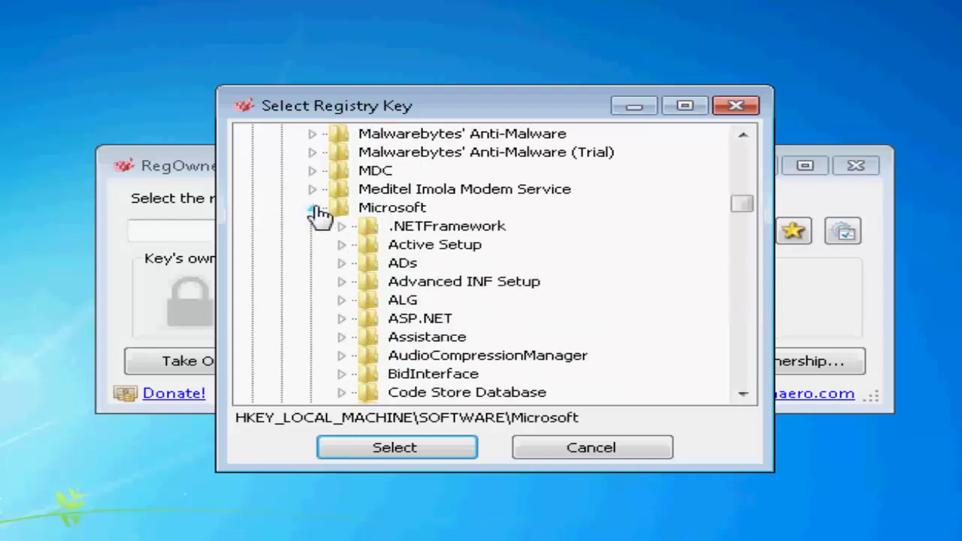
drag(749, 208, 748, 337)
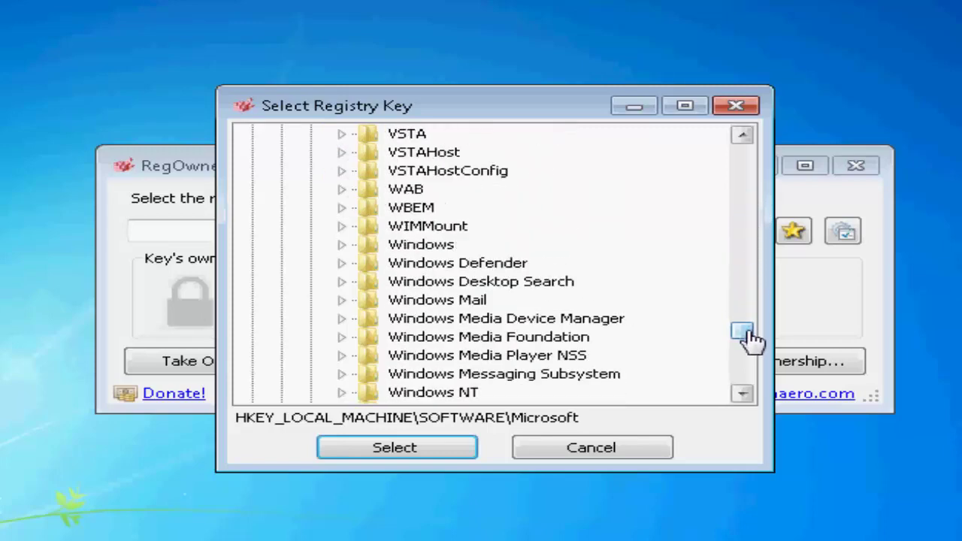
click(345, 265)
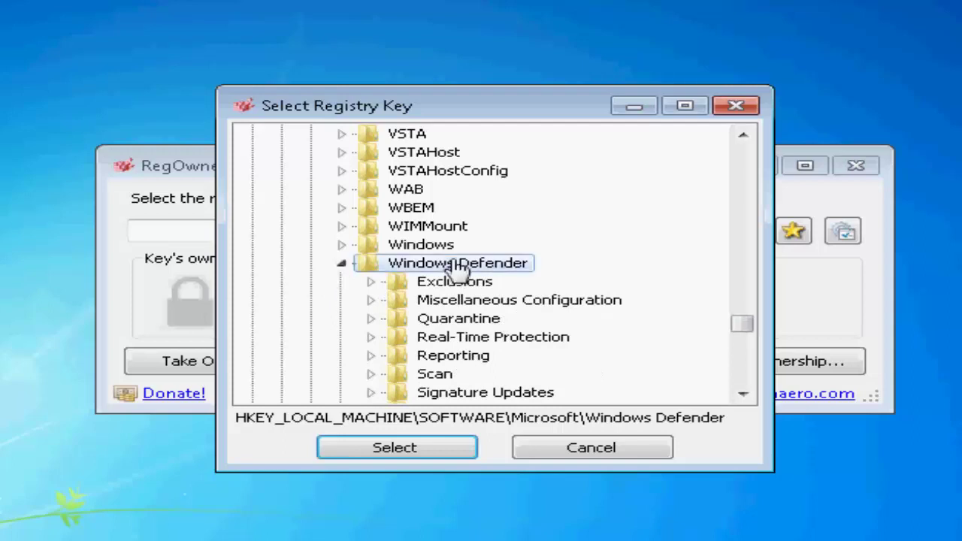
click(474, 397)
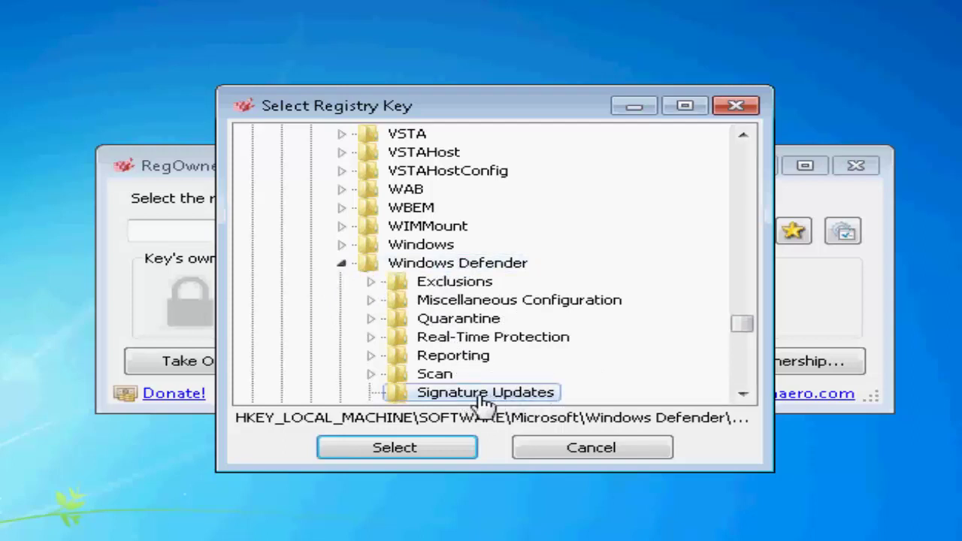
click(436, 451)
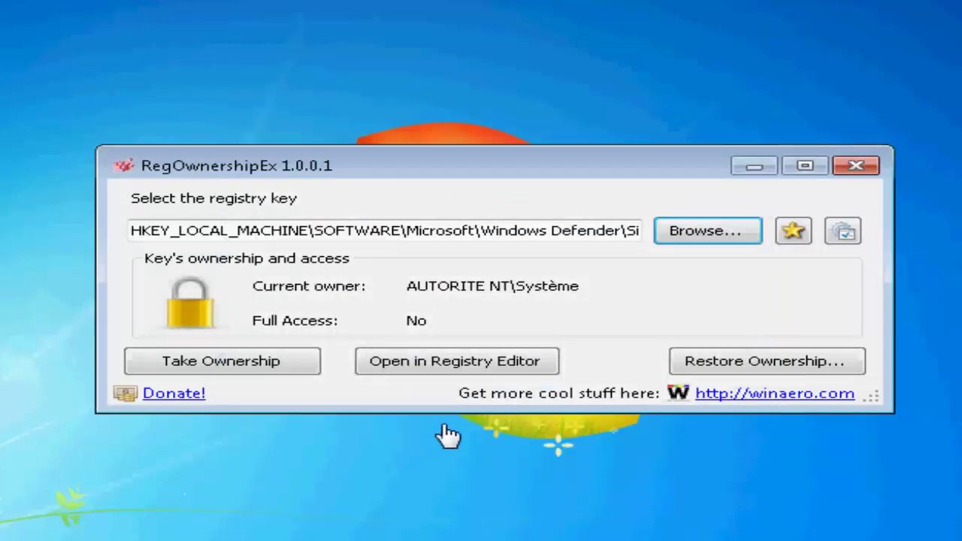
Open the selected key in Registry Editor and try to create a new subkey under Signature Updates
click(535, 366)
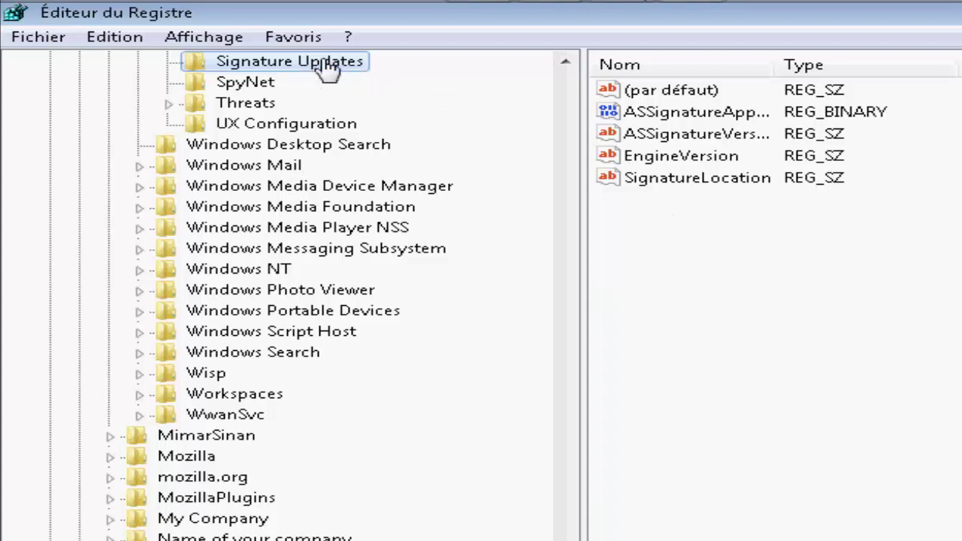
click(823, 256)
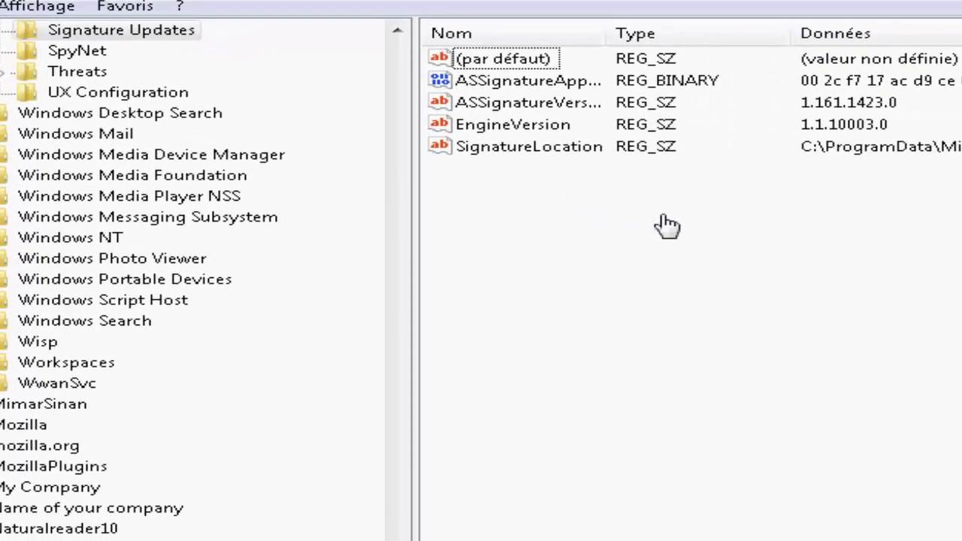
right_click(666, 225)
mouse_move(726, 232)
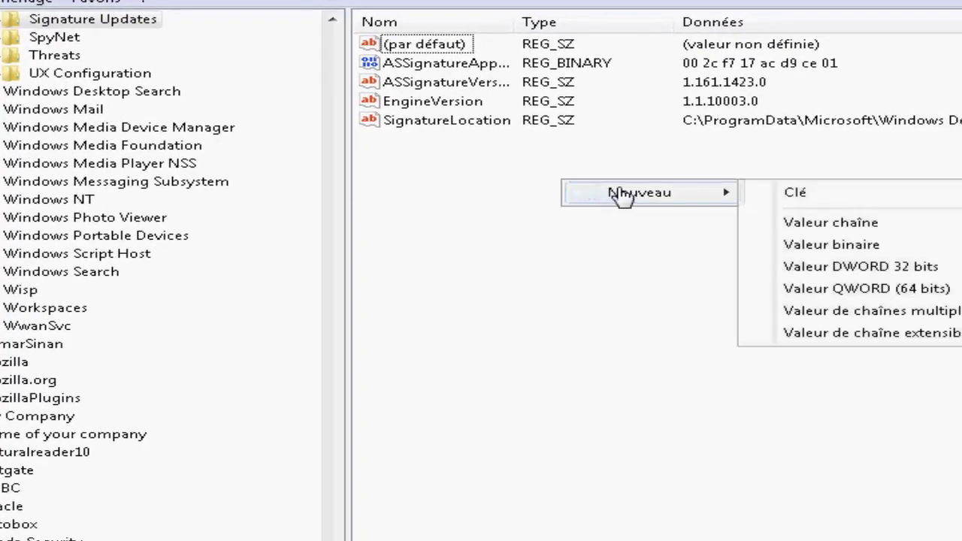
click(797, 193)
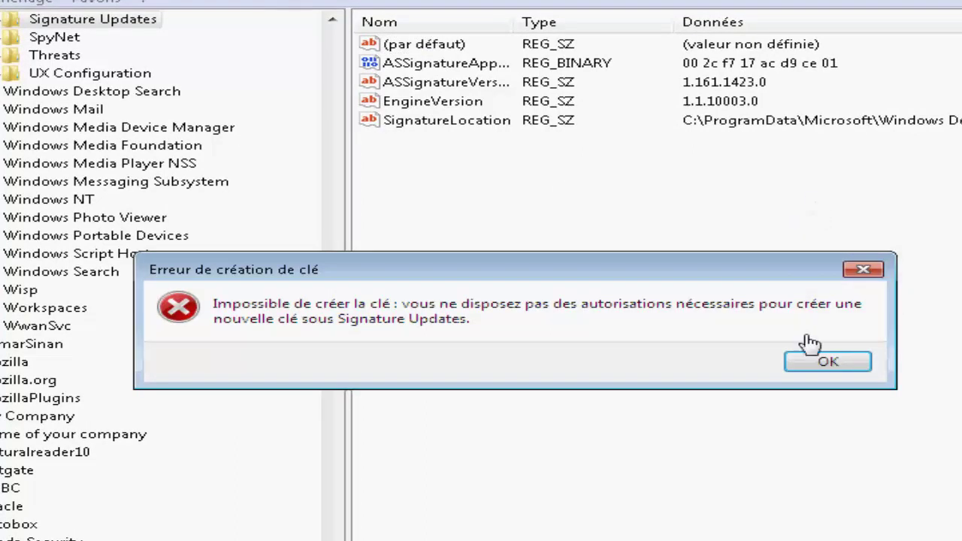
click(828, 363)
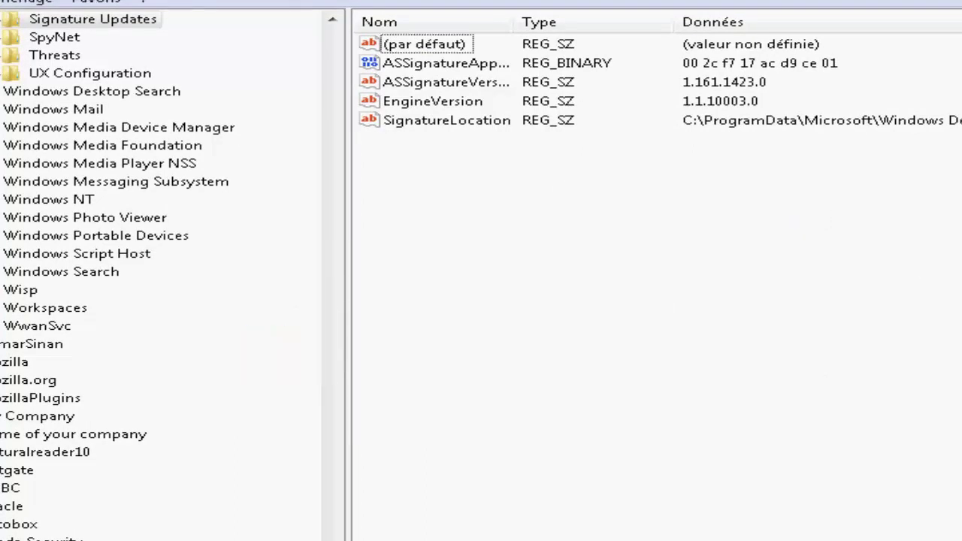
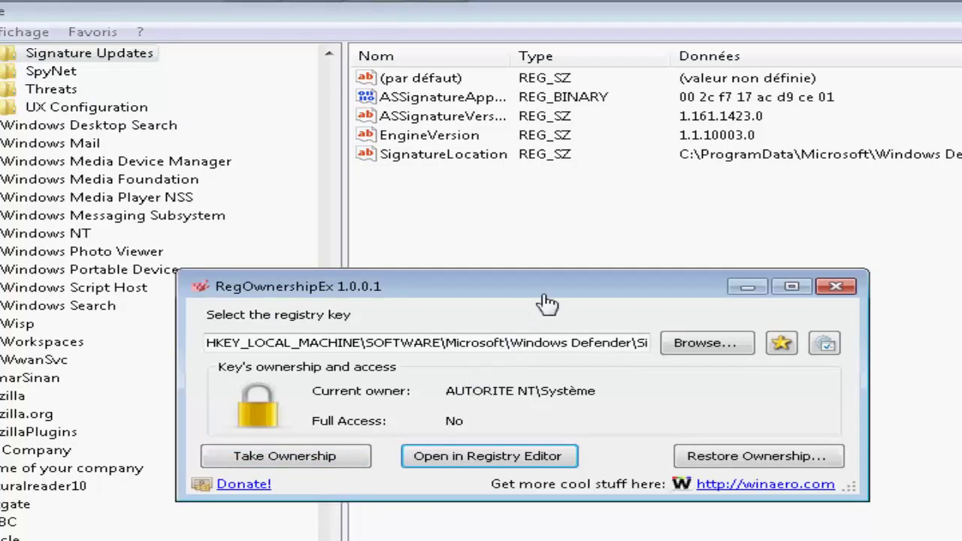
Take ownership of the Signature Updates key with RegOwnershipEx, and create a subkey under it in Registry Editor with the default name
click(335, 462)
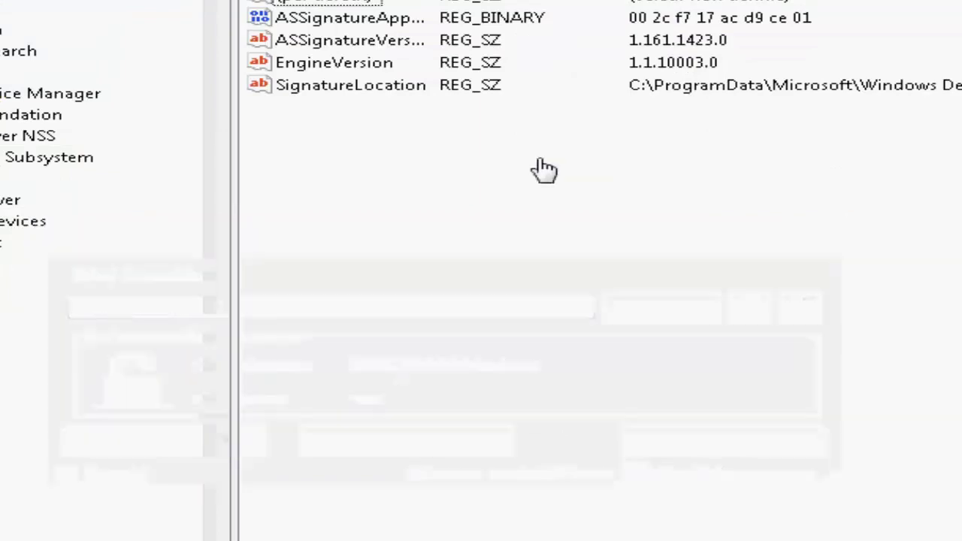
right_click(589, 180)
mouse_move(636, 208)
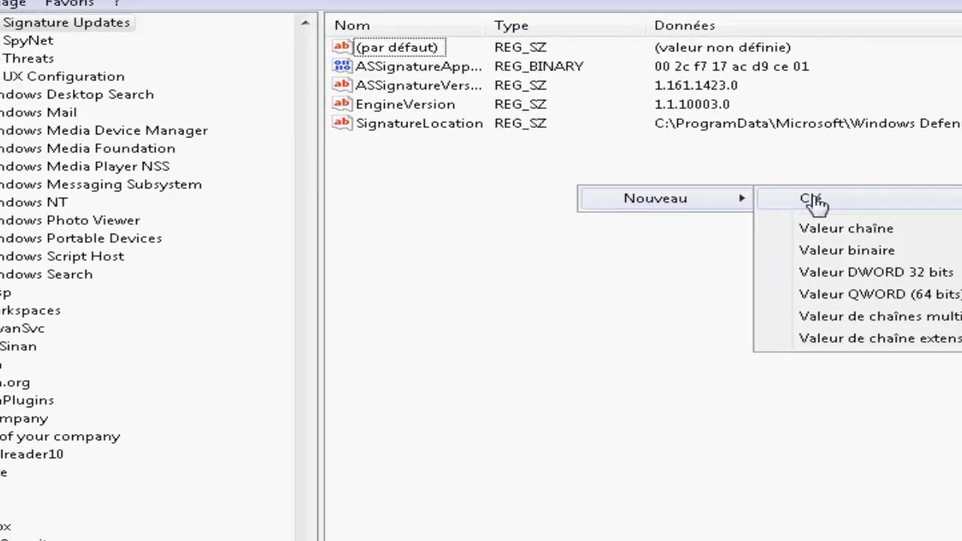
click(812, 199)
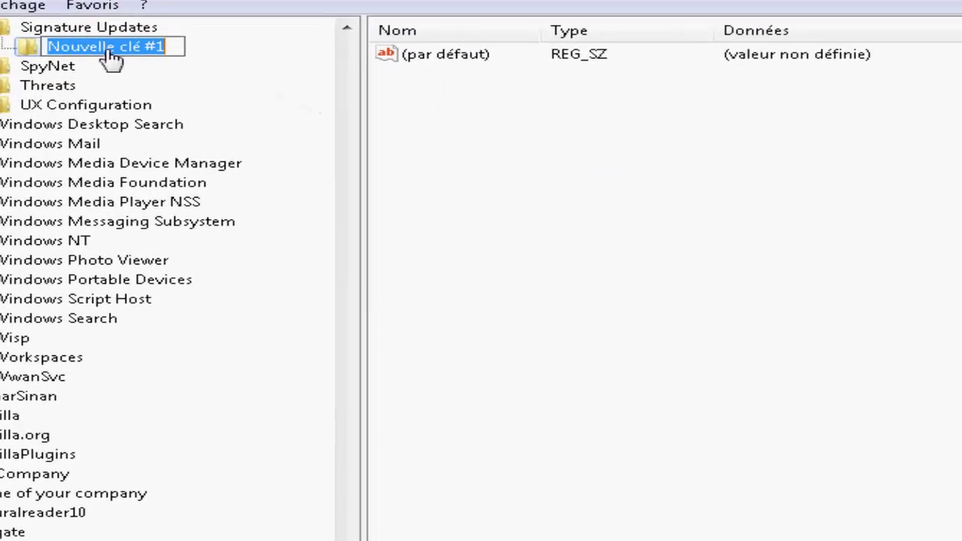
key(Return)
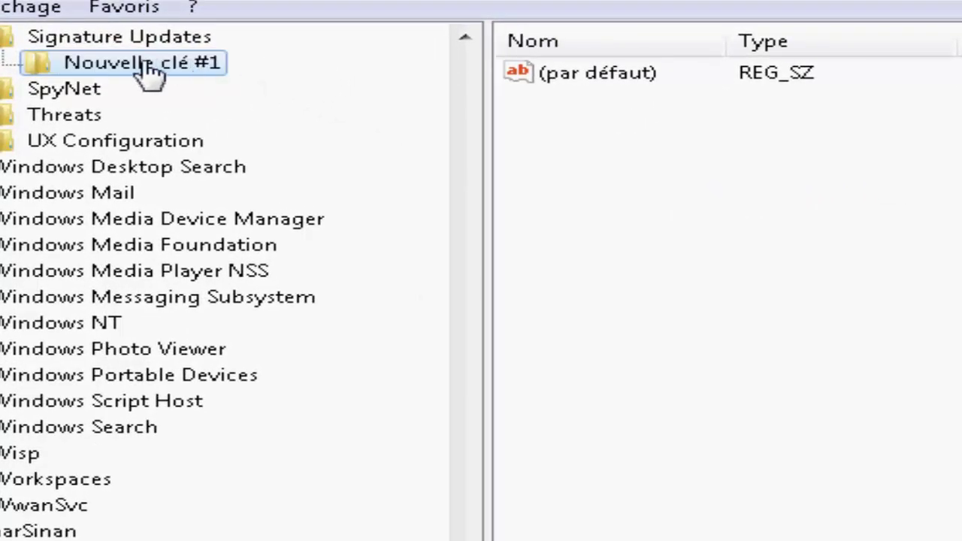
Delete the new test subkey and add a binary value with the default name to Signature Updates
key(Delete)
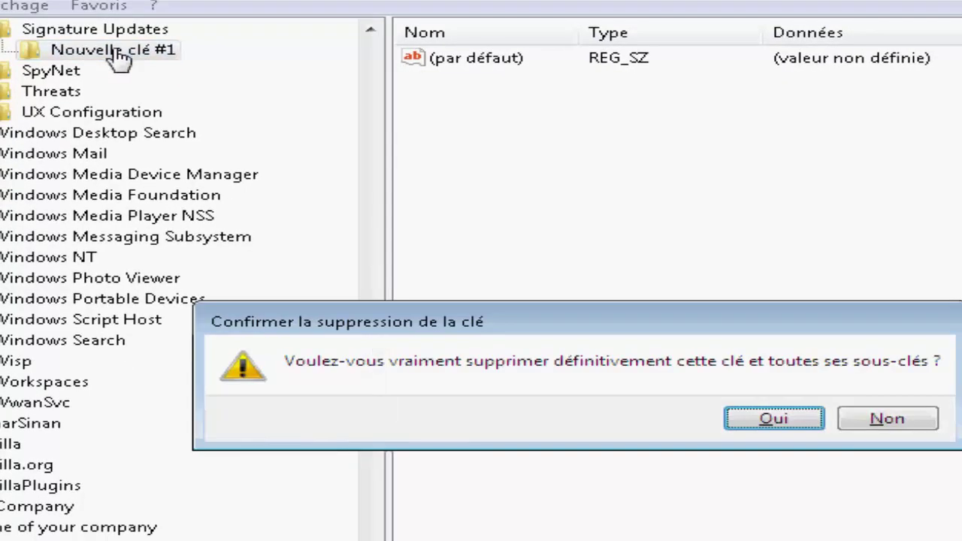
click(782, 420)
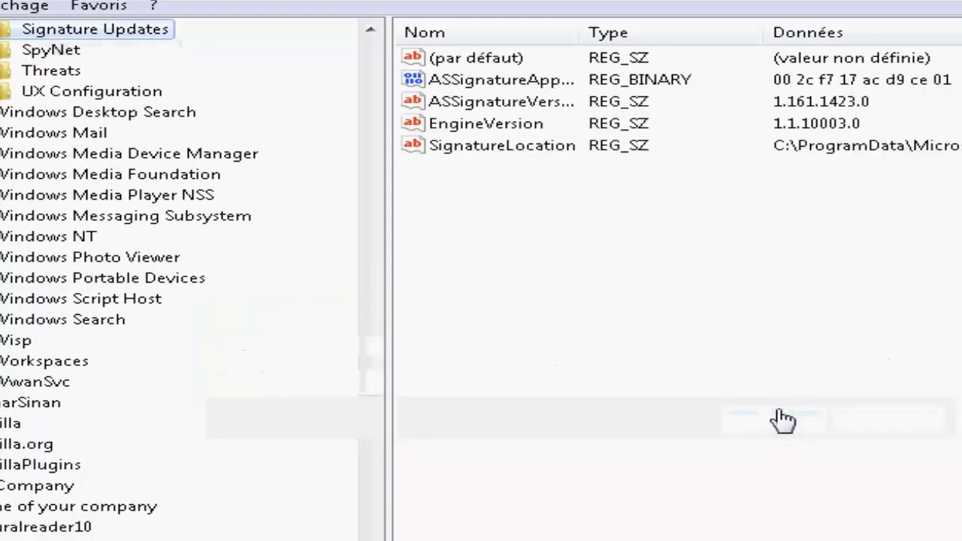
right_click(613, 289)
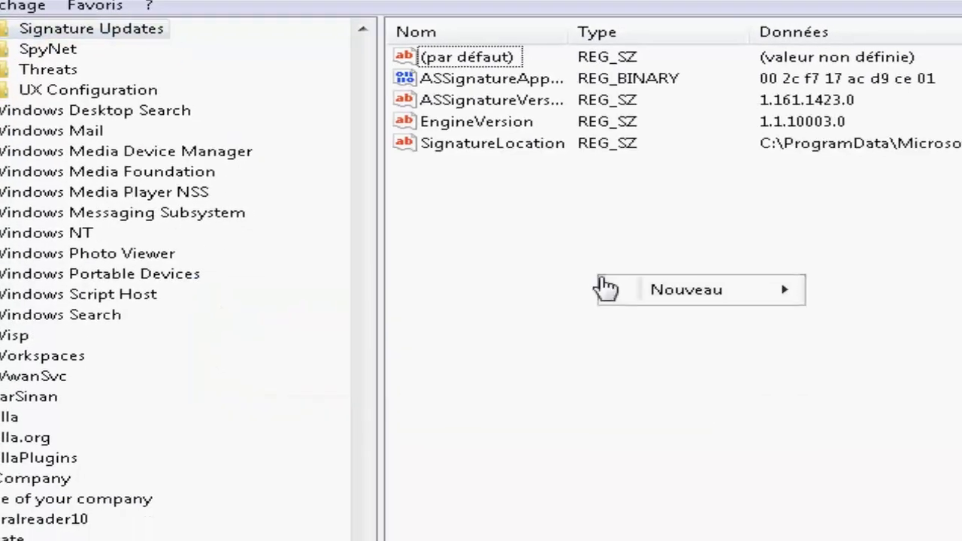
mouse_move(778, 296)
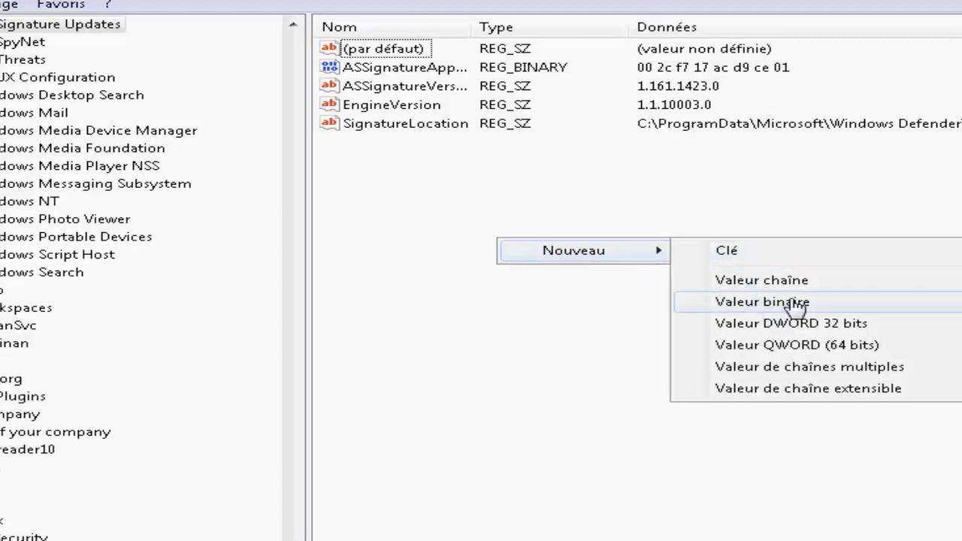
click(762, 301)
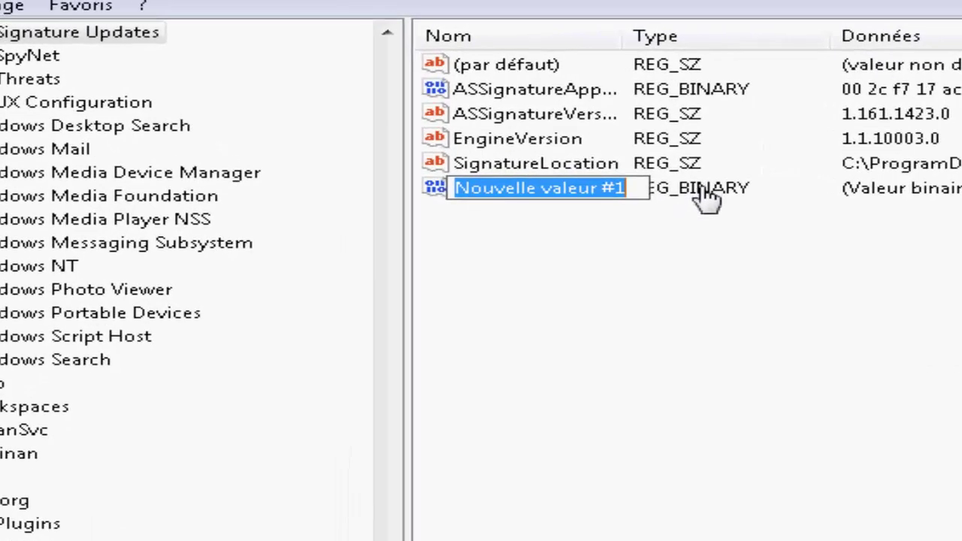
key(Return)
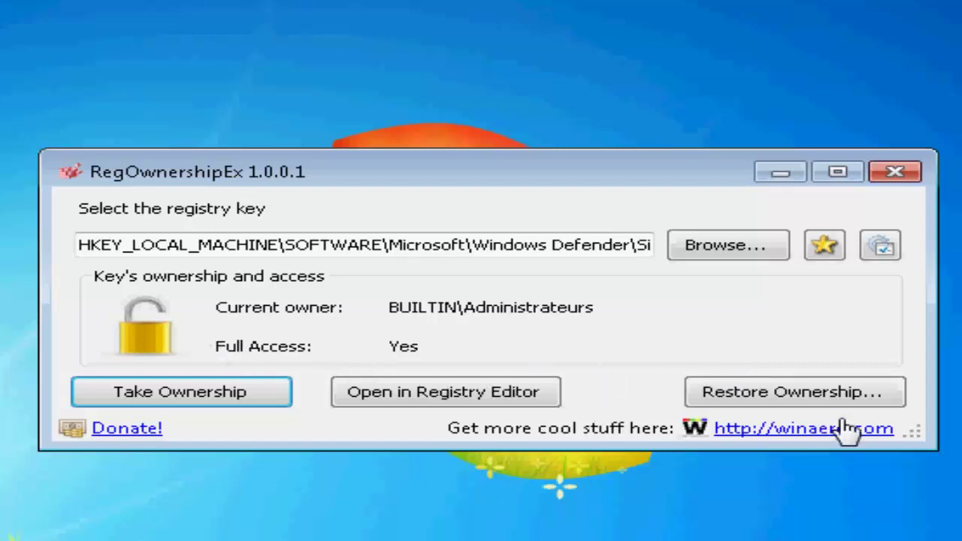
Restore the original ownership of the Windows Defender Signature Updates key in RegOwnershipEx
click(804, 402)
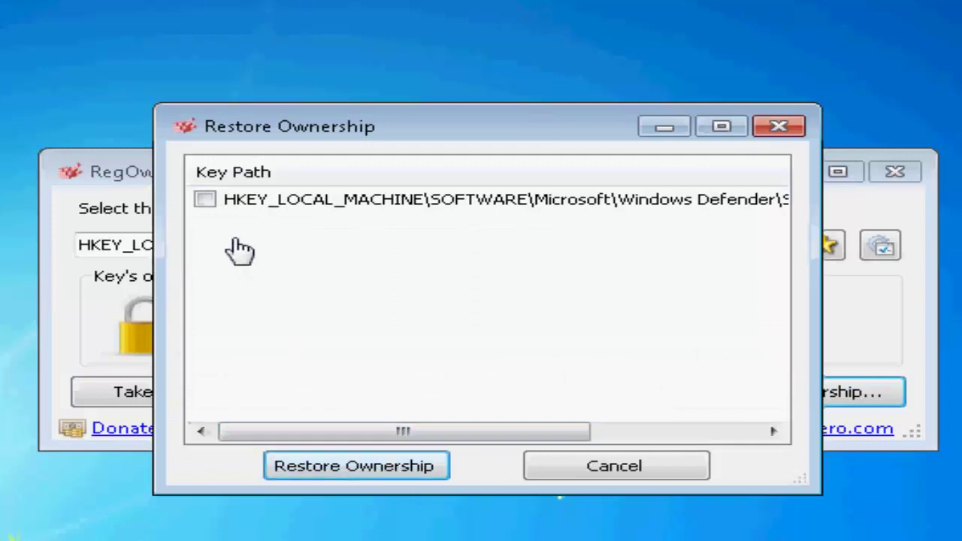
click(204, 200)
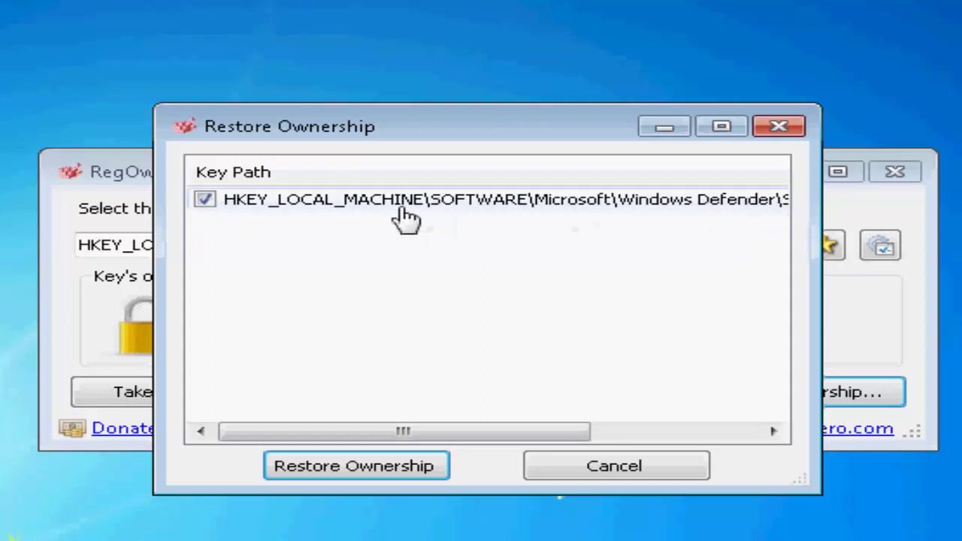
click(373, 473)
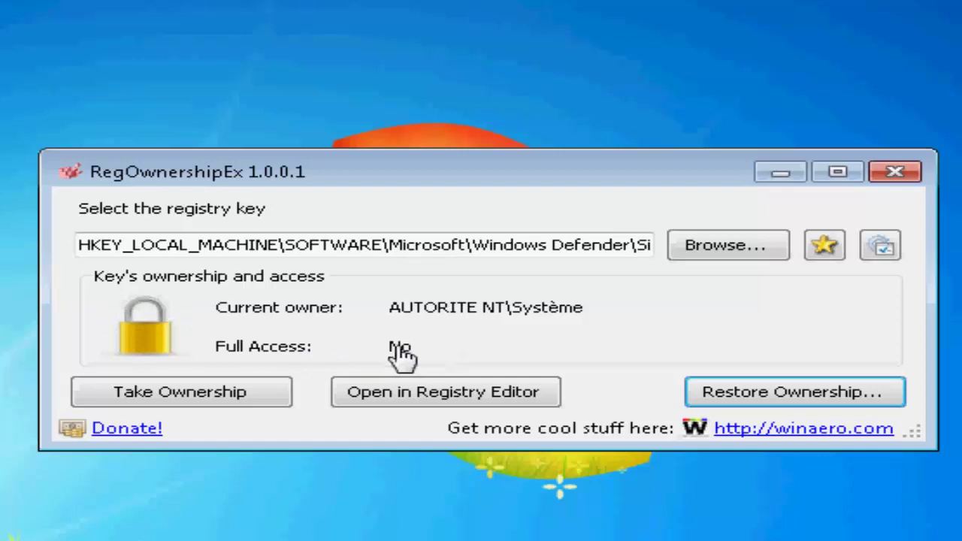
Open the restored key in Registry Editor and try again to create a subkey under Signature Updates
click(445, 399)
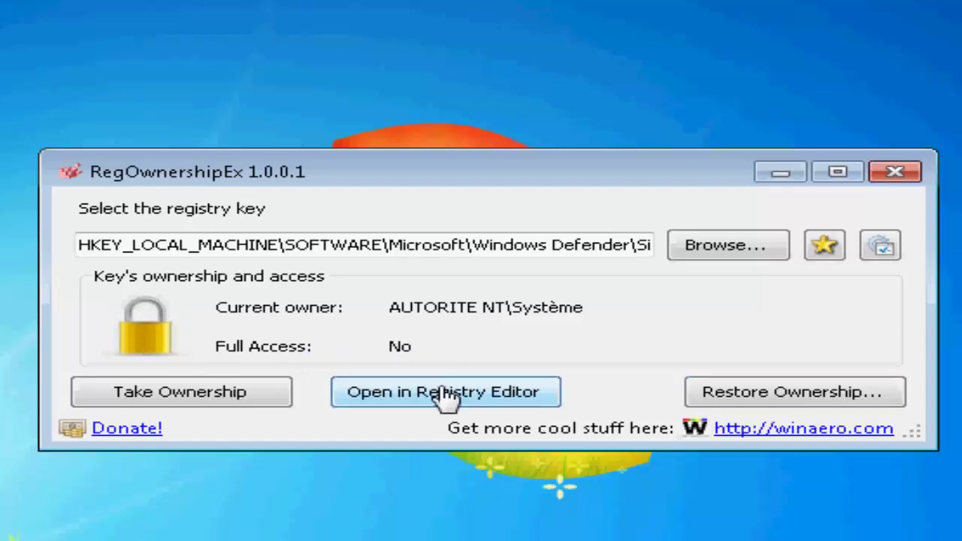
click(446, 392)
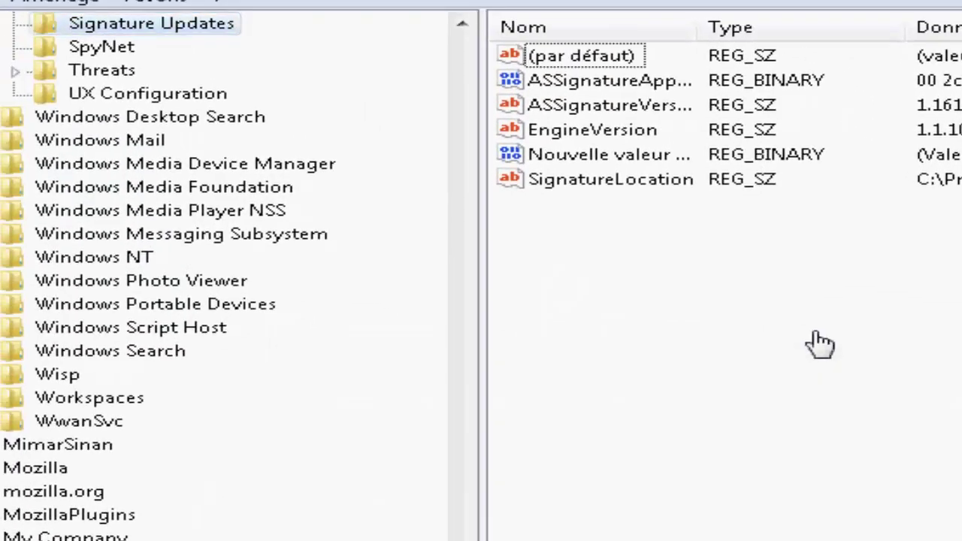
right_click(814, 333)
mouse_move(944, 348)
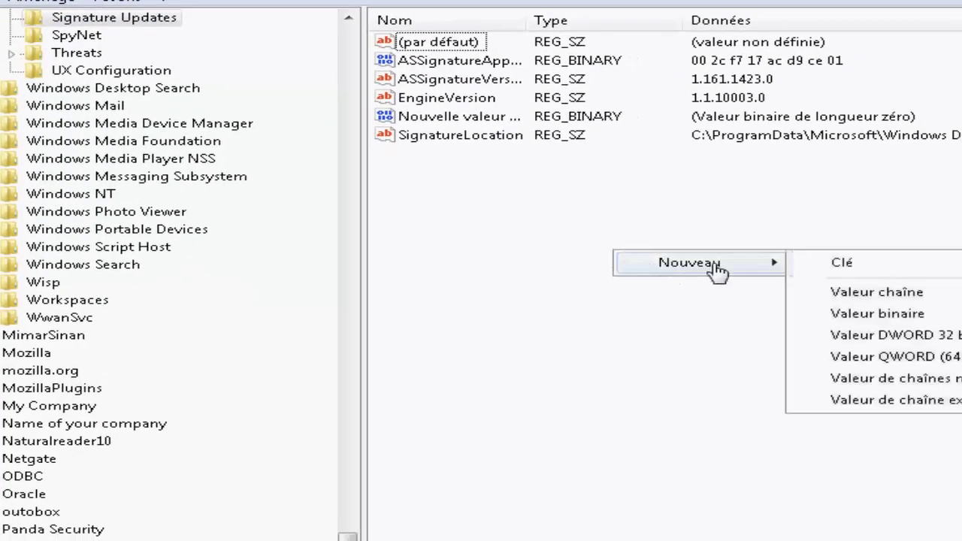
click(844, 265)
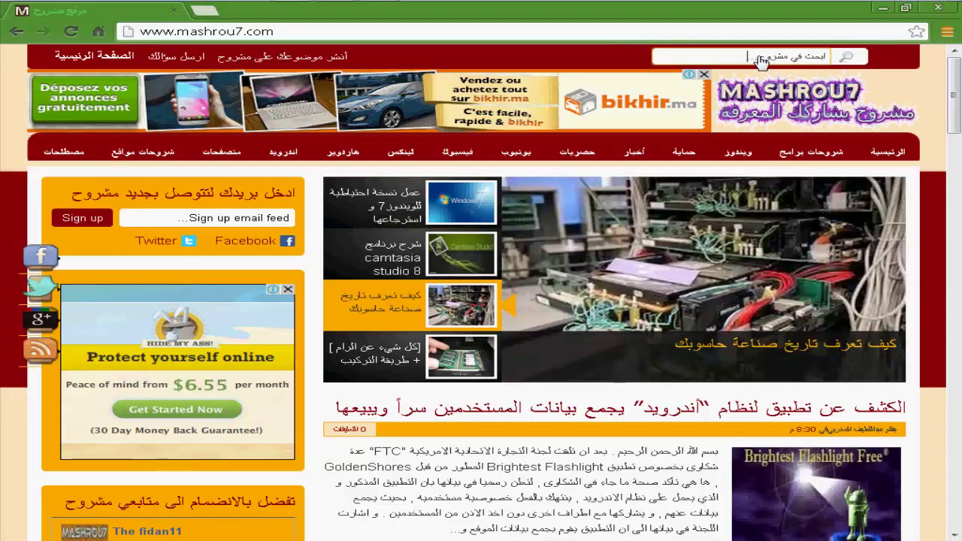
drag(788, 59, 834, 60)
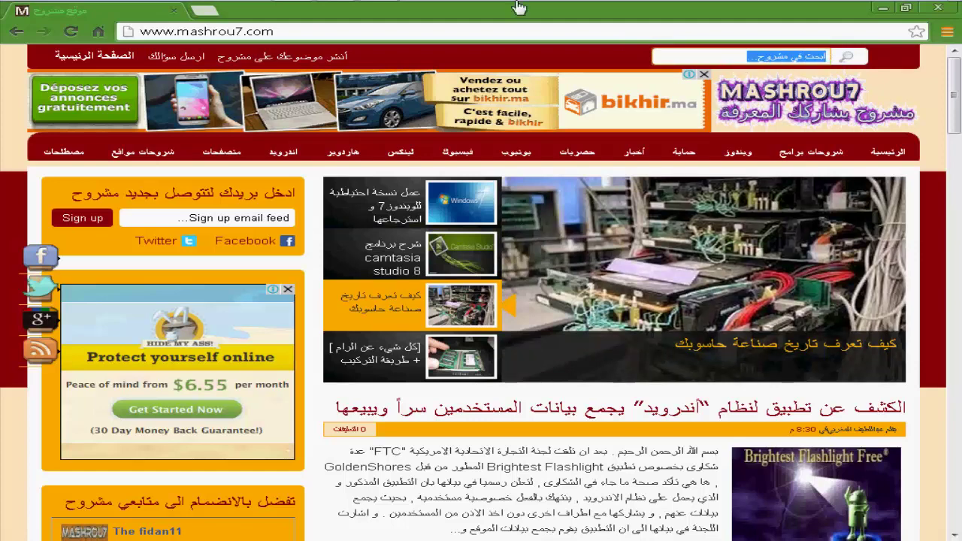
click(22, 12)
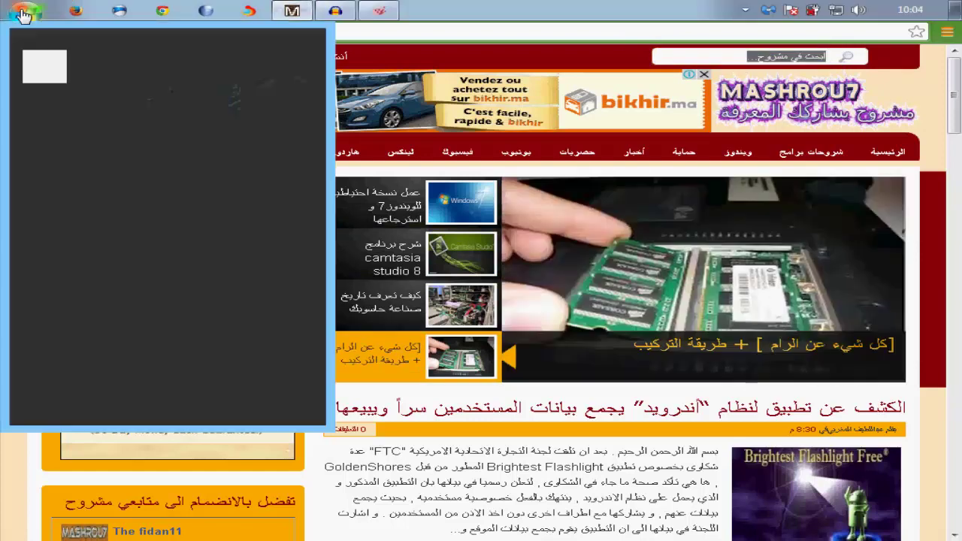
click(19, 8)
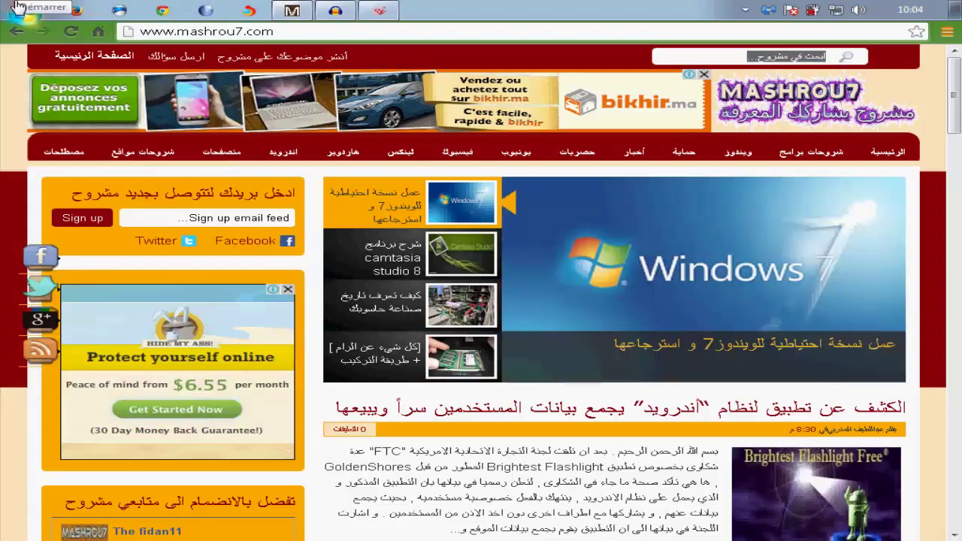
Search the mashrou7.com site in the browser for "قائمة ابدا" and look through the matching posts
click(735, 60)
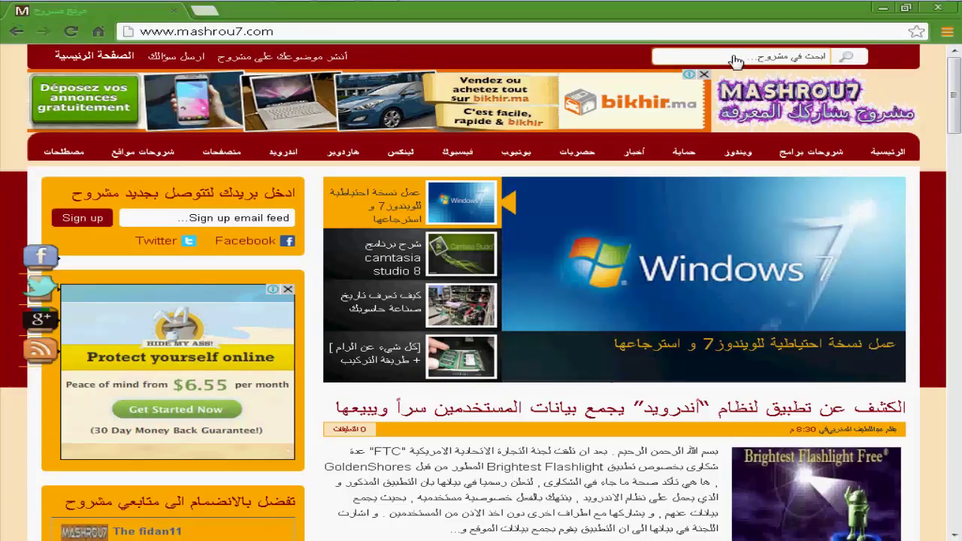
drag(736, 60, 831, 61)
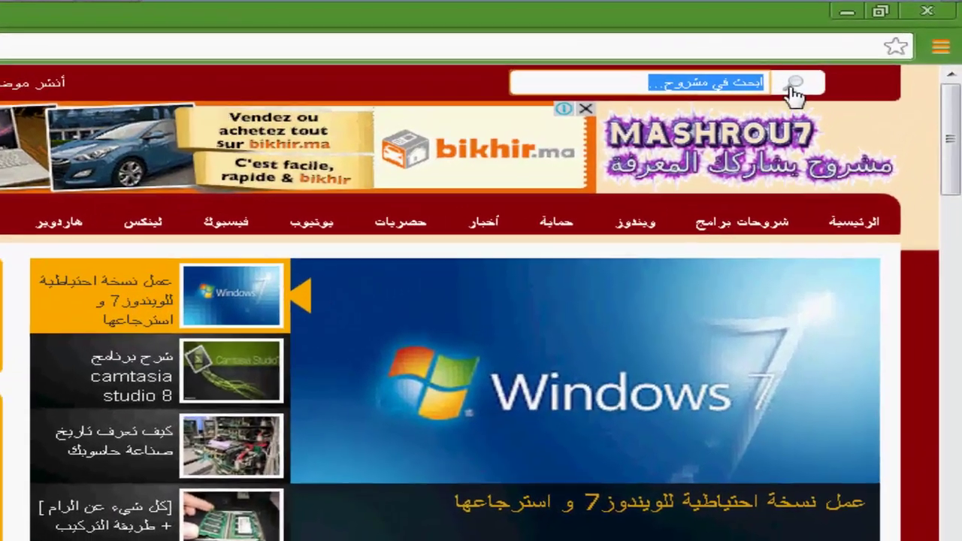
text(فا)
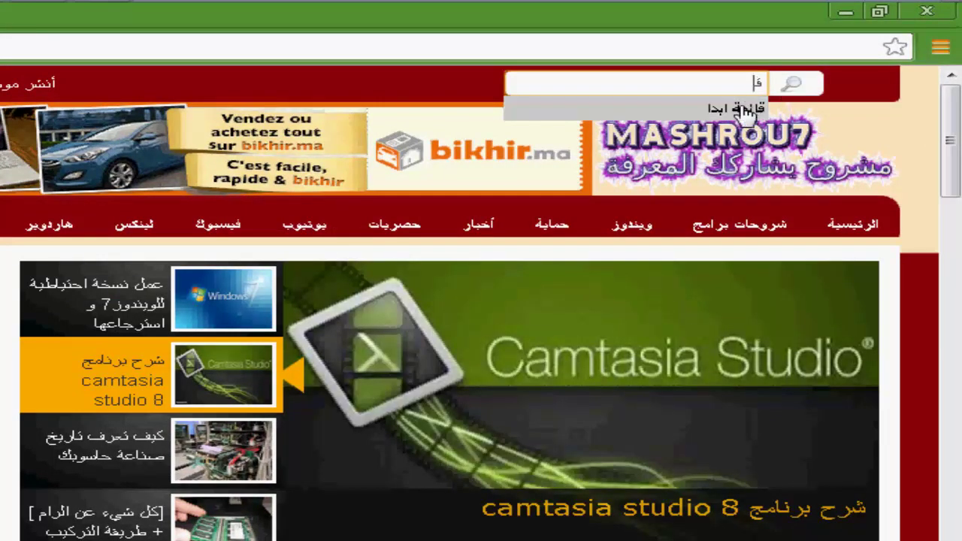
click(743, 110)
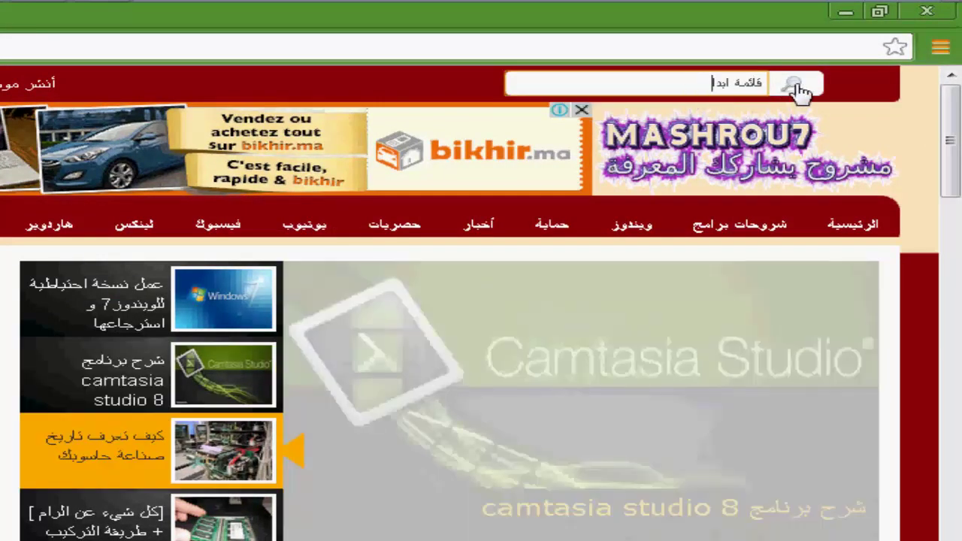
click(796, 86)
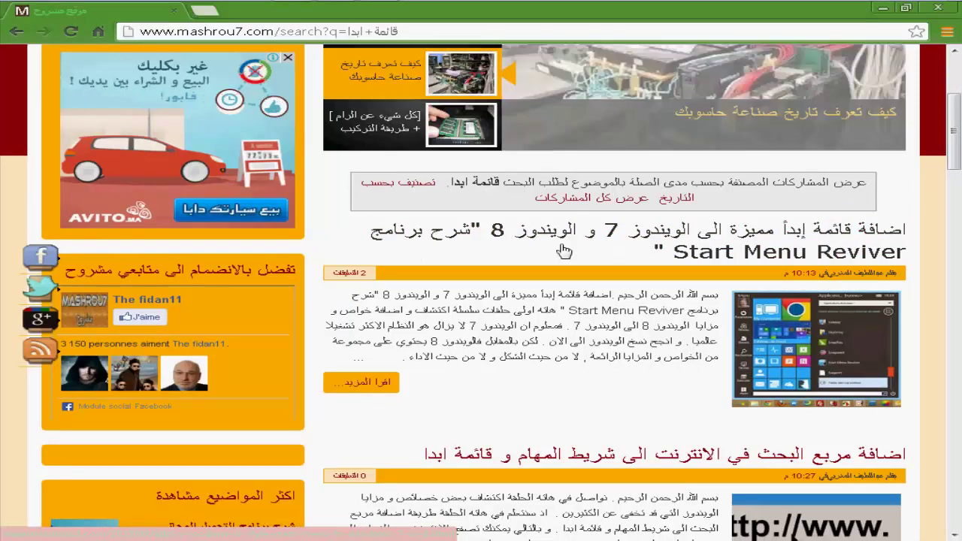
scroll(736, 481, up, 3)
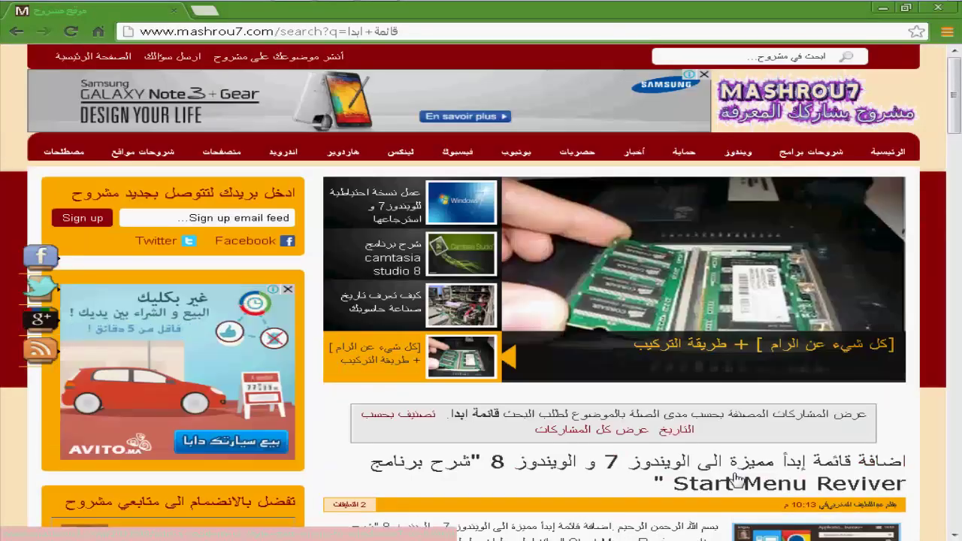
Return to the mashrou7.com home page and examine the YouTube channel subscription section in the page footer
key(BackSpace)
click(957, 89)
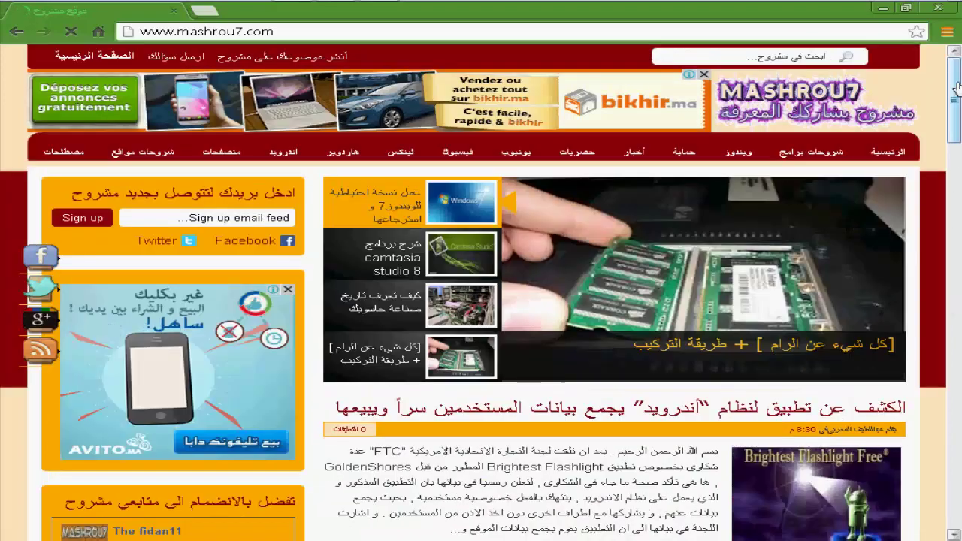
scroll(956, 89, down, 15)
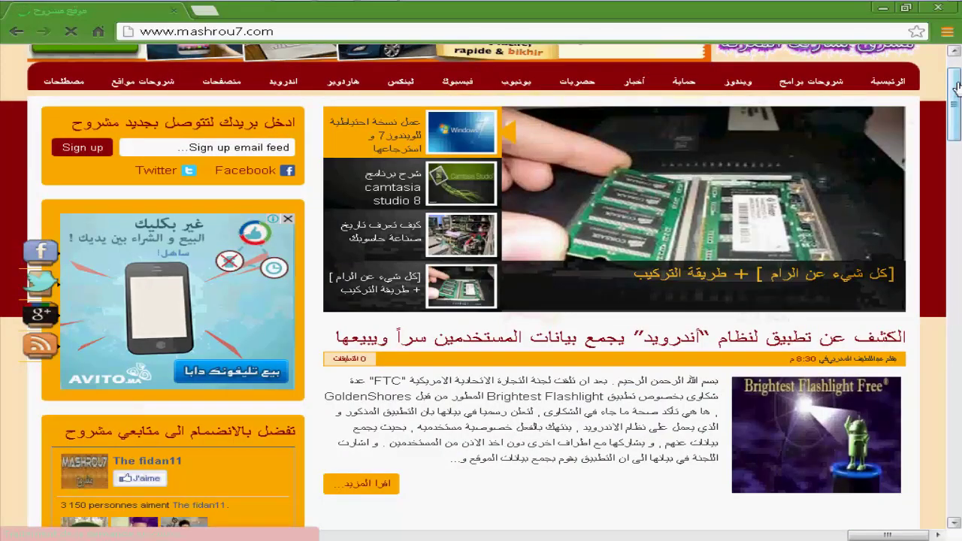
scroll(957, 89, down, 15)
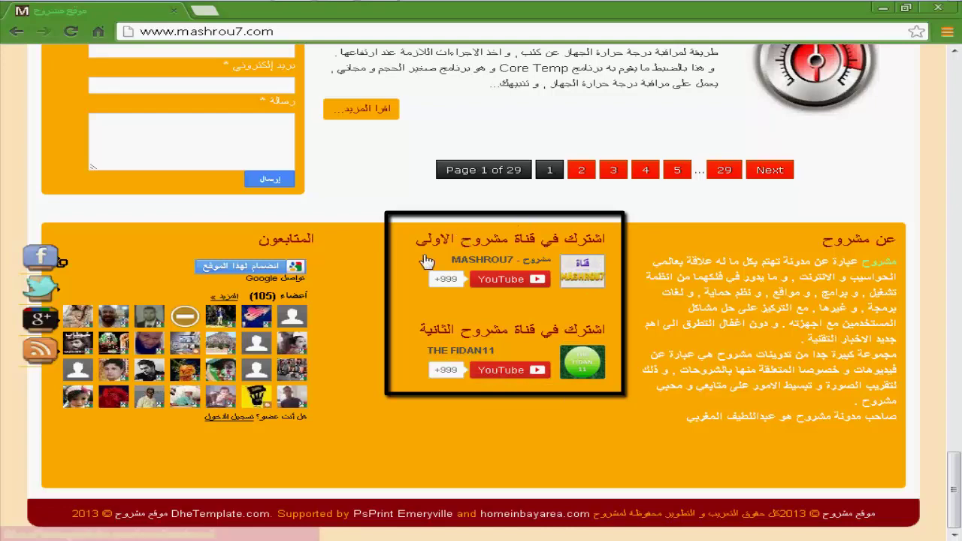
scroll(421, 256, up, 20)
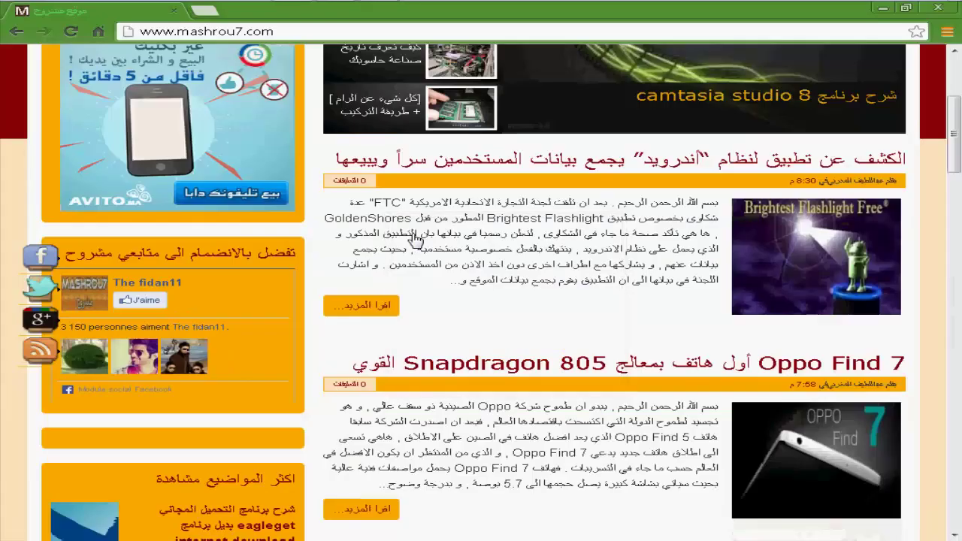
scroll(416, 239, up, 4)
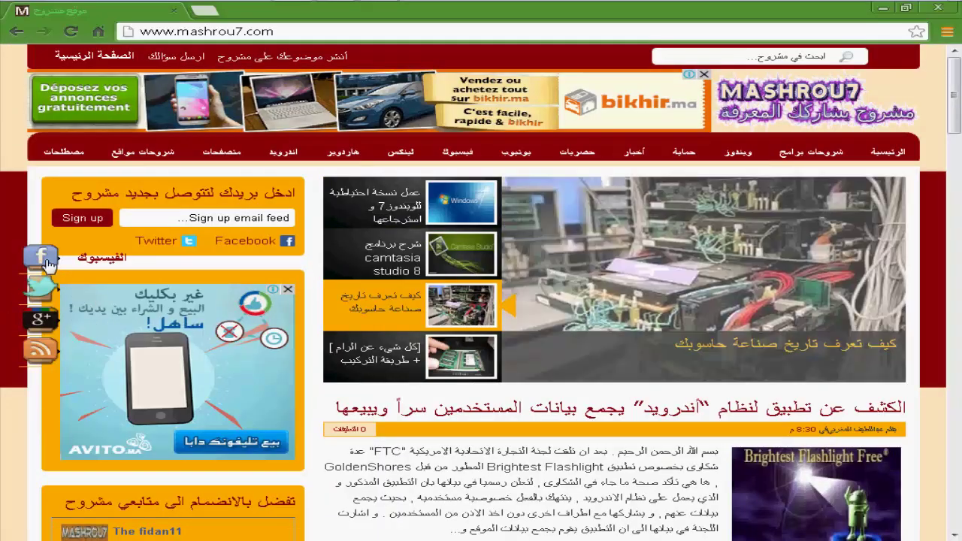